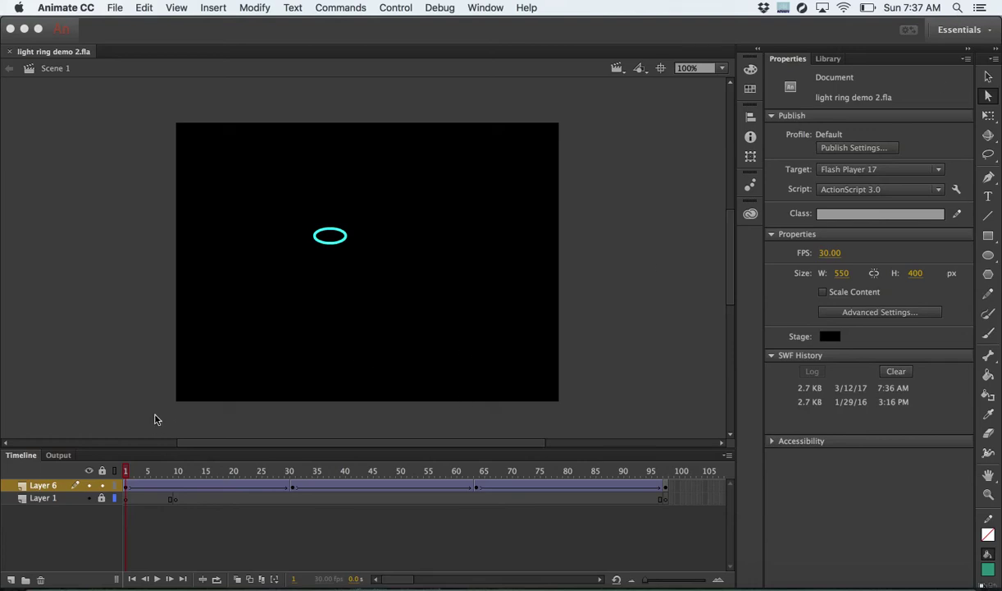
Preview the demo animation by scrubbing the timeline and test-playing it
drag(126, 471, 284, 489)
key(super+Return)
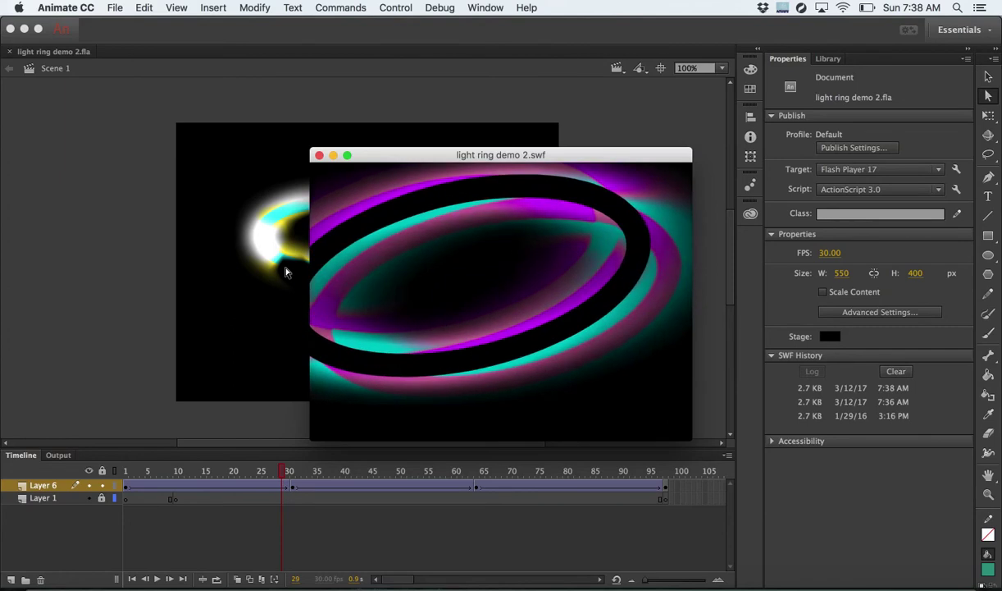
click(319, 155)
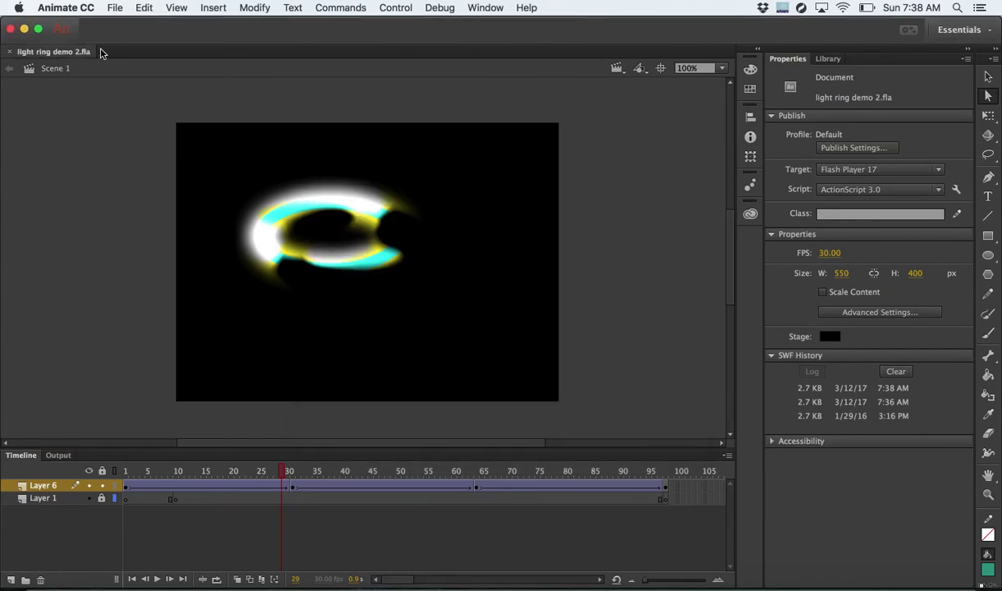
Create a new blank ActionScript 3.0 document with File > New
click(112, 7)
click(121, 24)
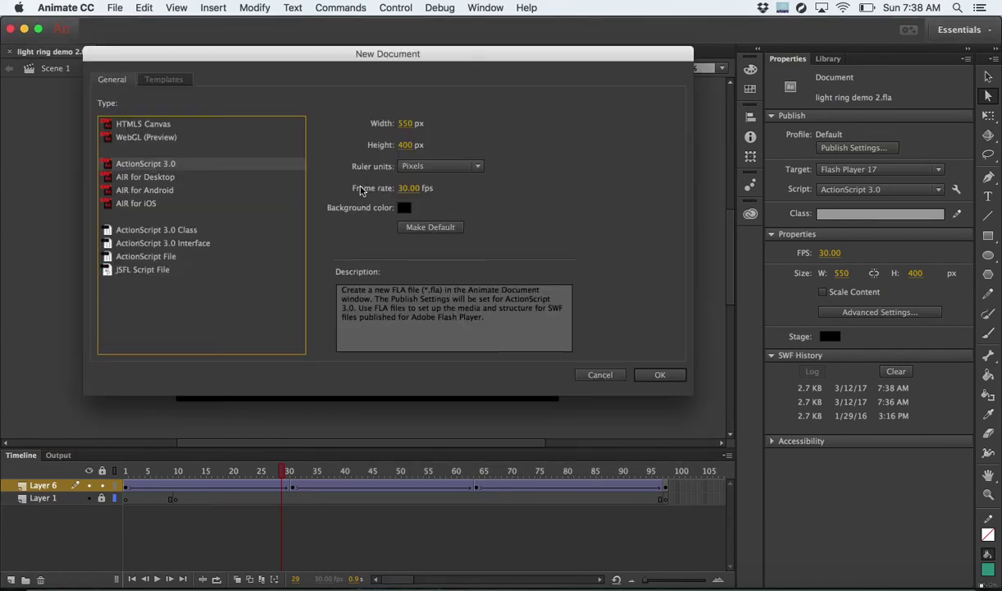
click(661, 379)
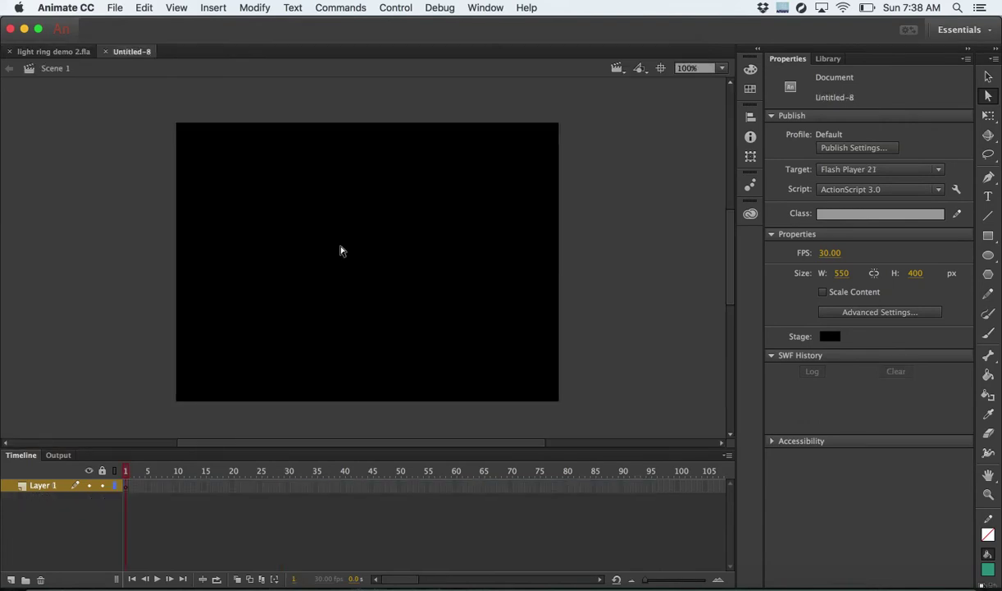
Choose the Oval tool and set its fill to no colour
click(988, 255)
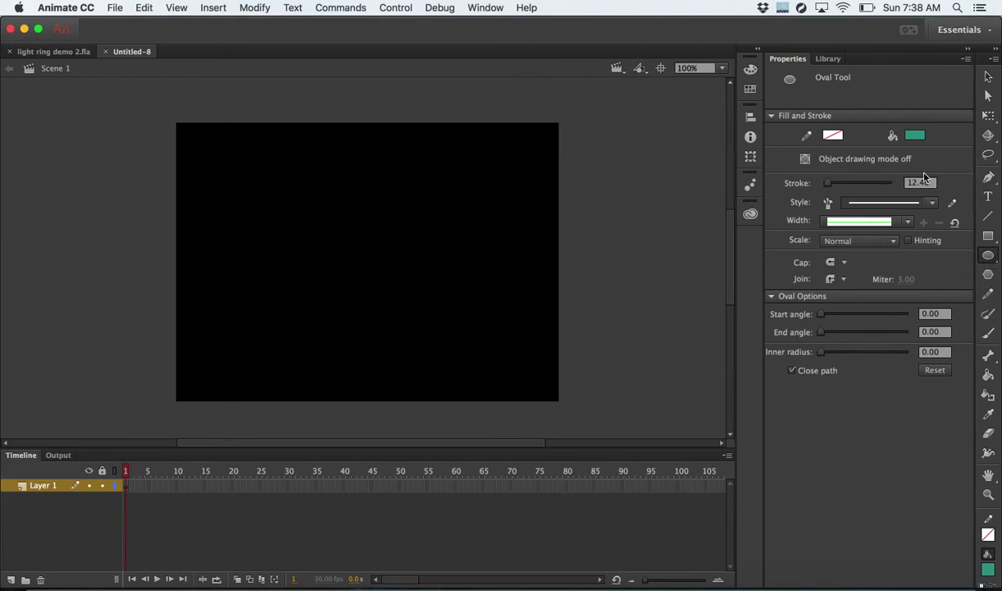
click(914, 135)
click(879, 149)
click(832, 135)
Make the stroke blue, draw a thick 34.80 oval ring, then undo it
click(693, 217)
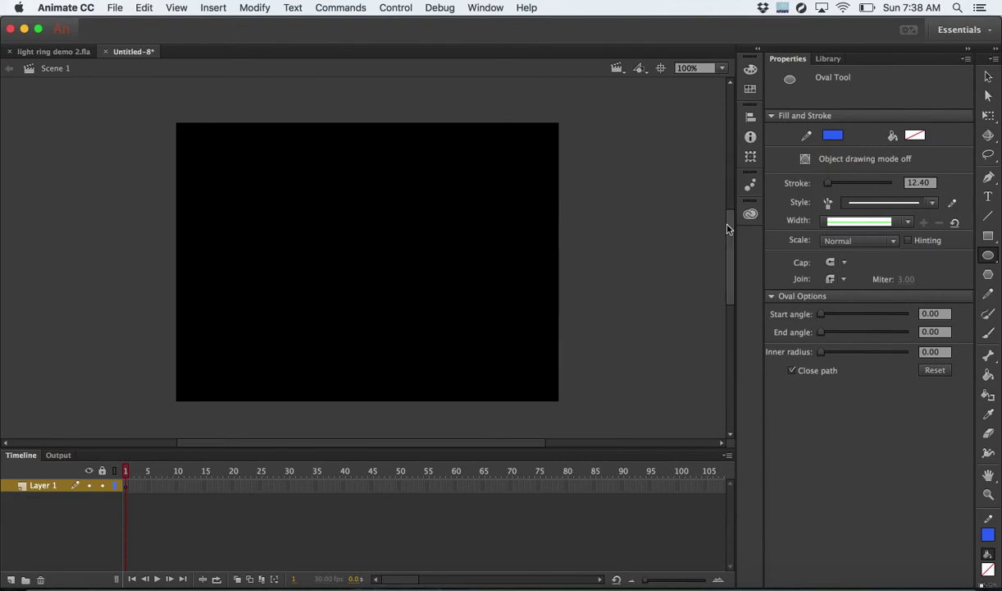
drag(830, 187, 836, 184)
mouse_move(328, 217)
mouse_down()
mouse_move(476, 268)
mouse_move(485, 284)
mouse_up()
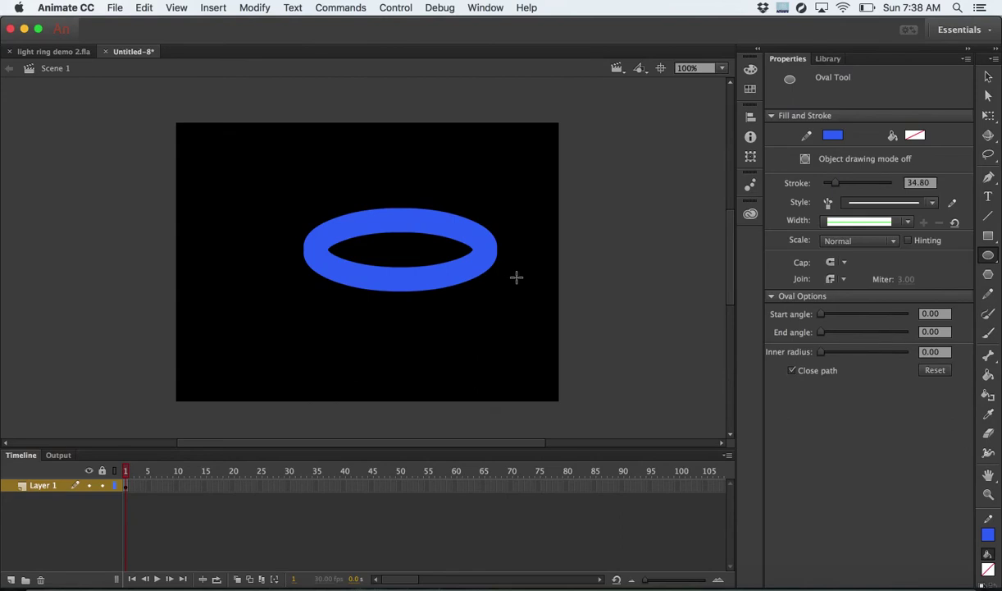
key(super+z)
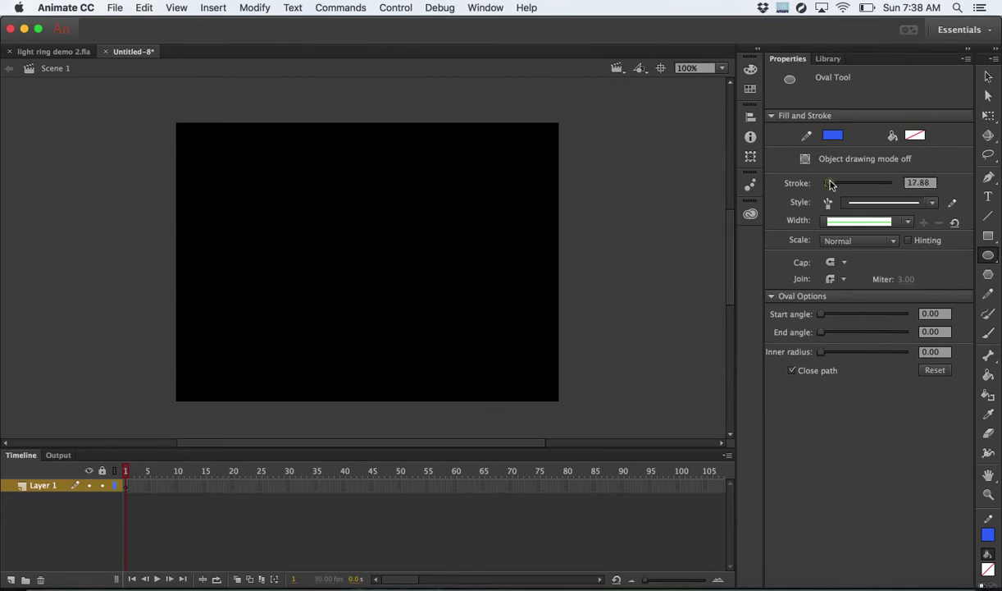
Redraw the blue oval ring left of centre with a thinner 9.70 stroke
drag(830, 183, 826, 184)
drag(230, 208, 399, 280)
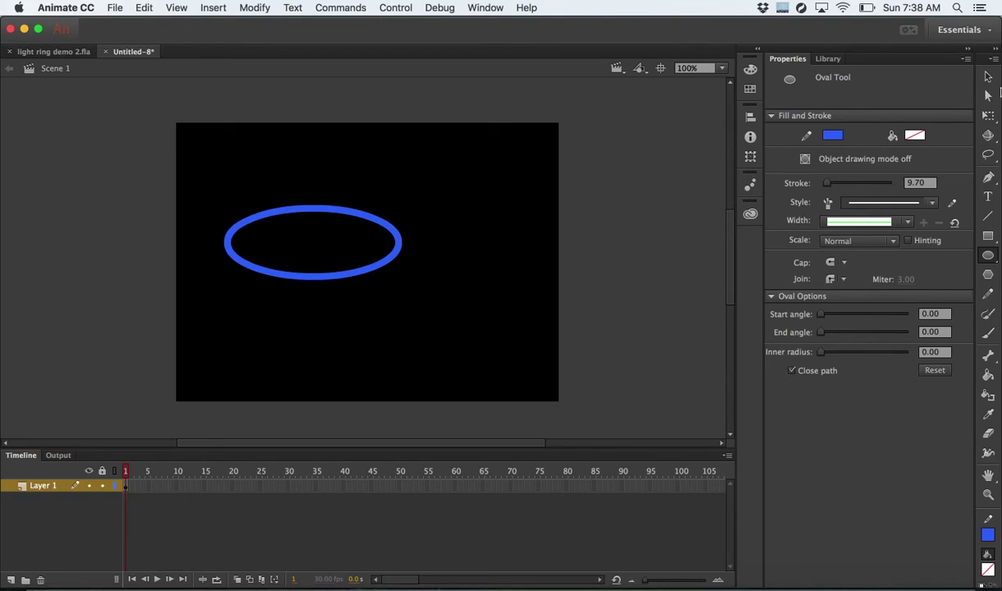
click(988, 76)
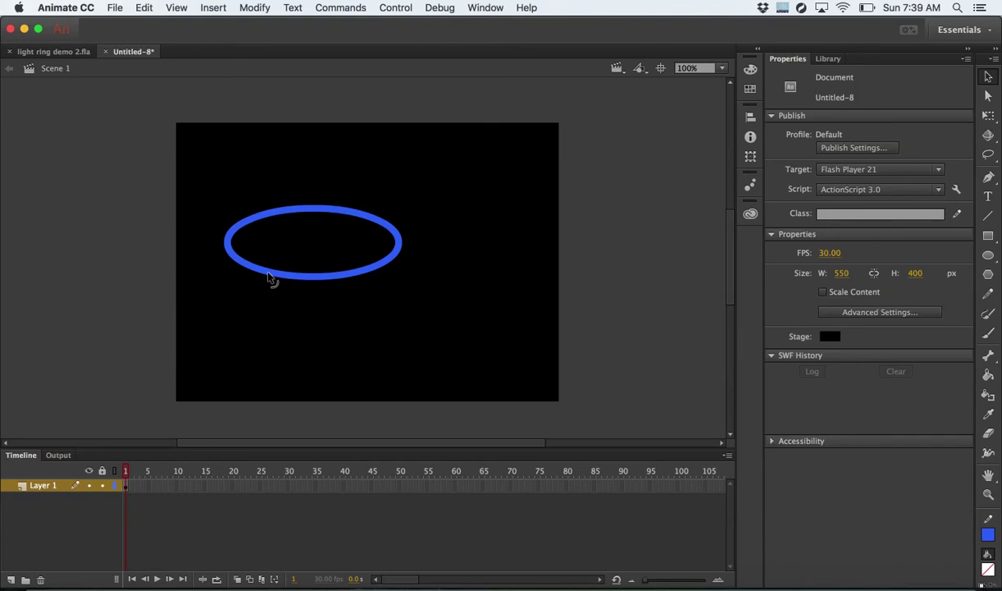
Convert the blue oval outline into a Movie Clip symbol called 'ring'
right_click(268, 277)
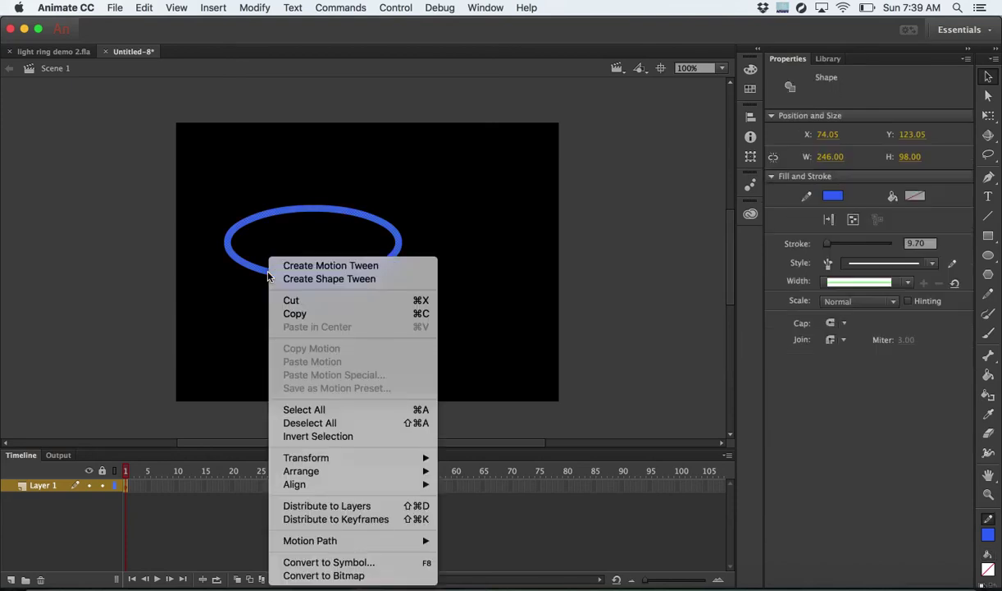
click(302, 563)
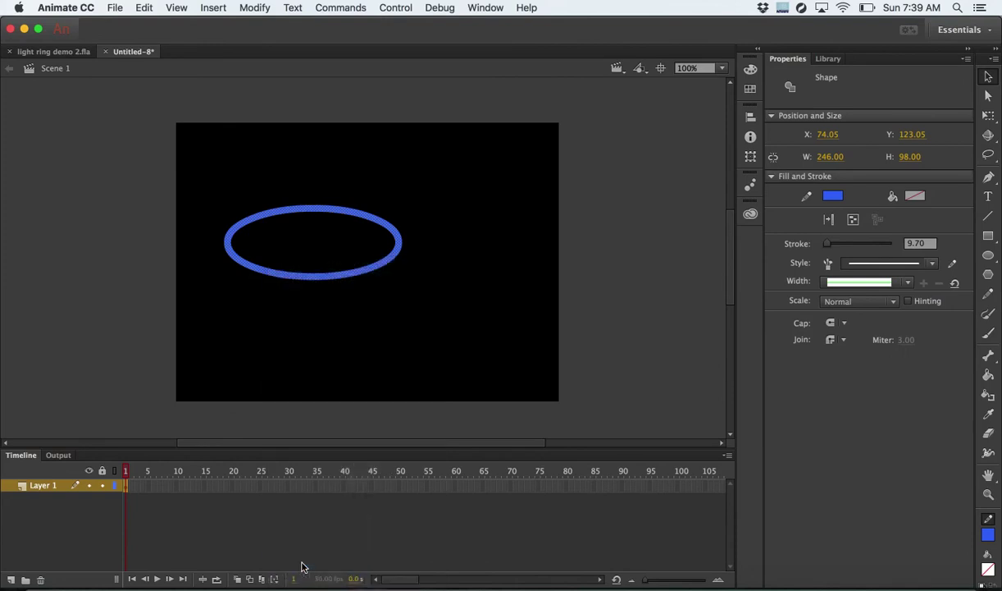
text(ring)
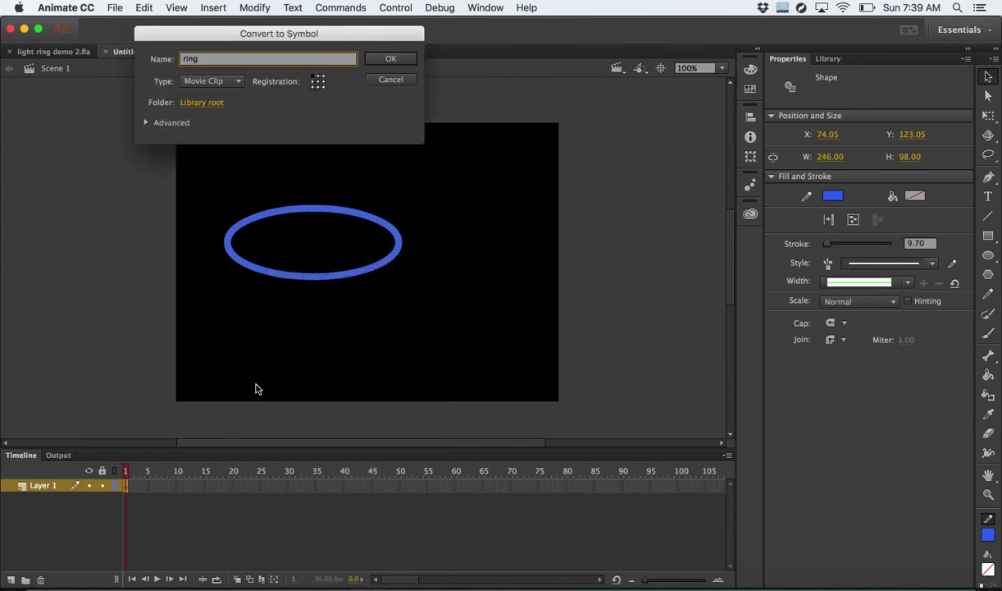
click(382, 62)
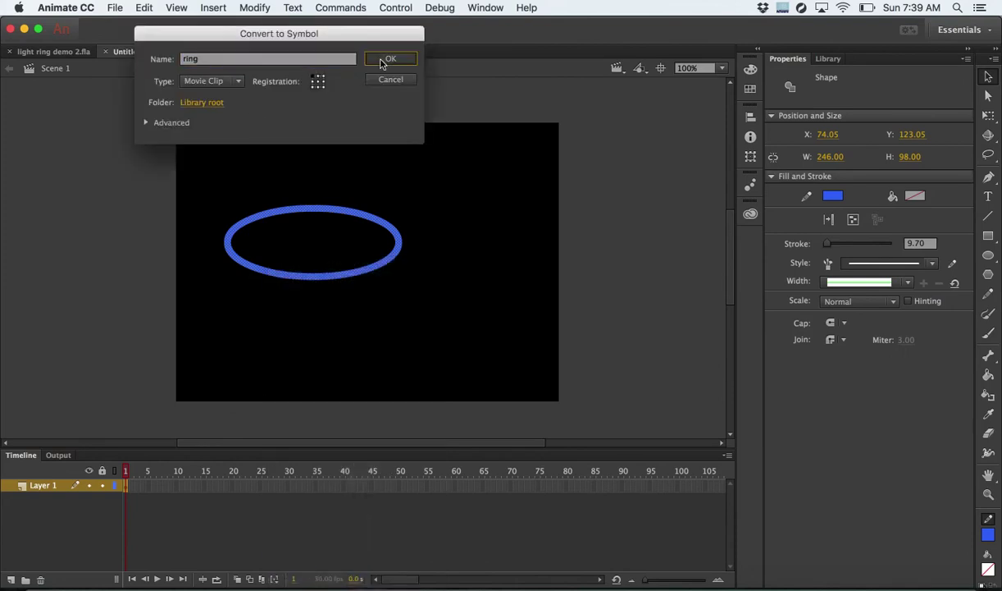
Add a keyframe at frame 30, classic-tween frames 1–30, and select the ring there
right_click(289, 490)
click(329, 320)
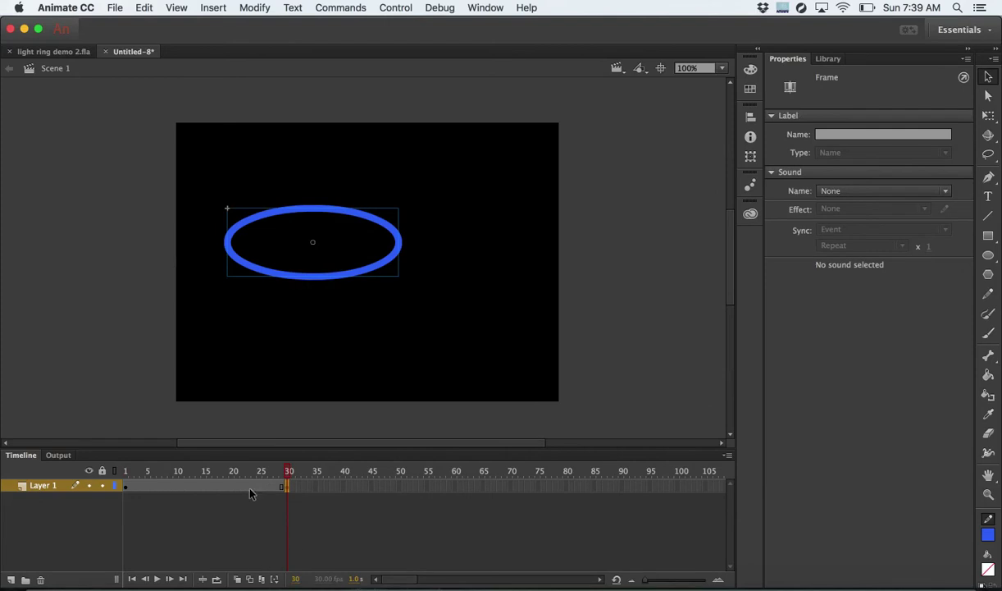
right_click(247, 486)
click(299, 248)
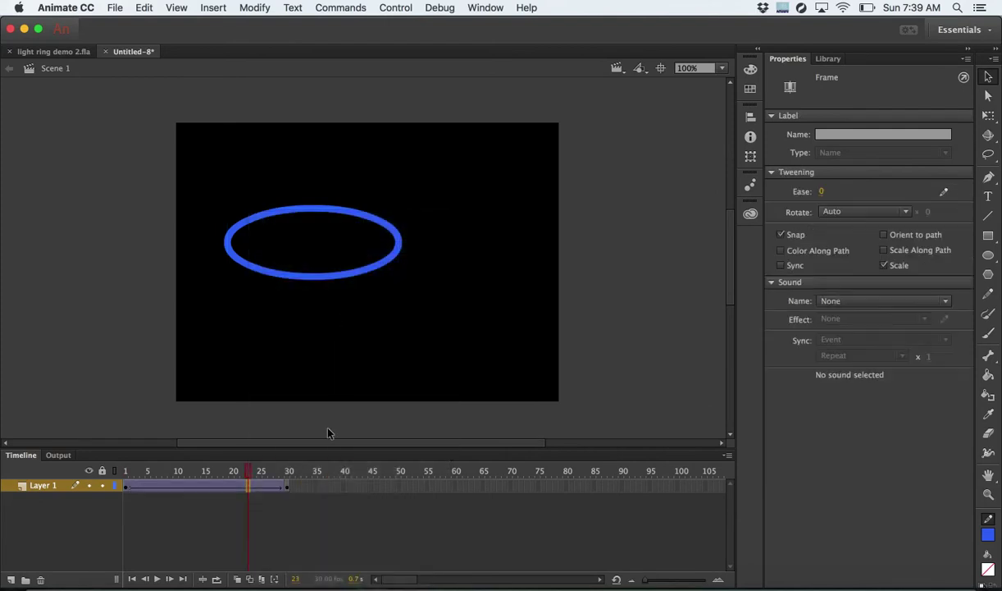
drag(250, 473, 286, 476)
click(288, 487)
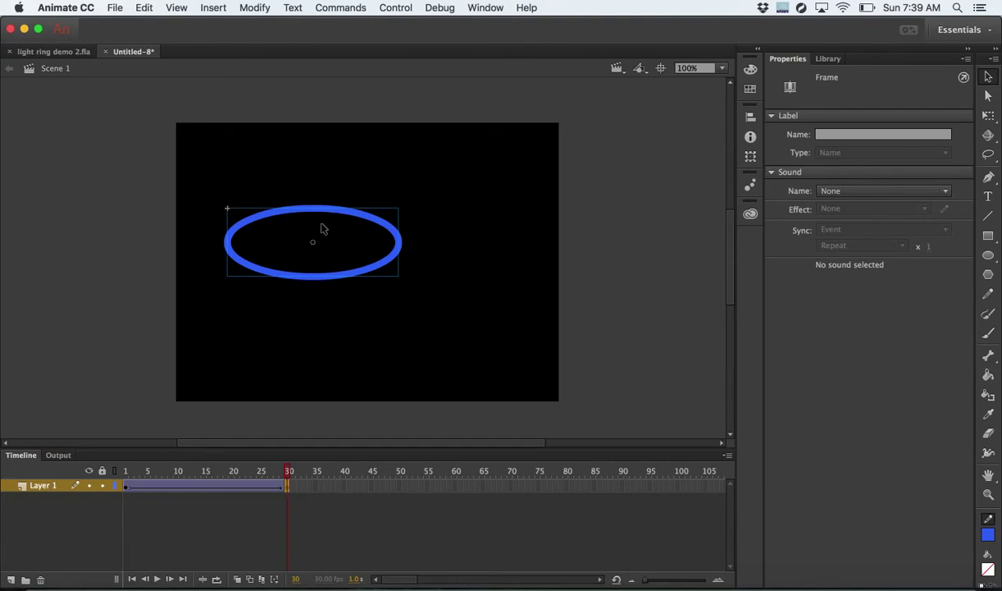
click(297, 283)
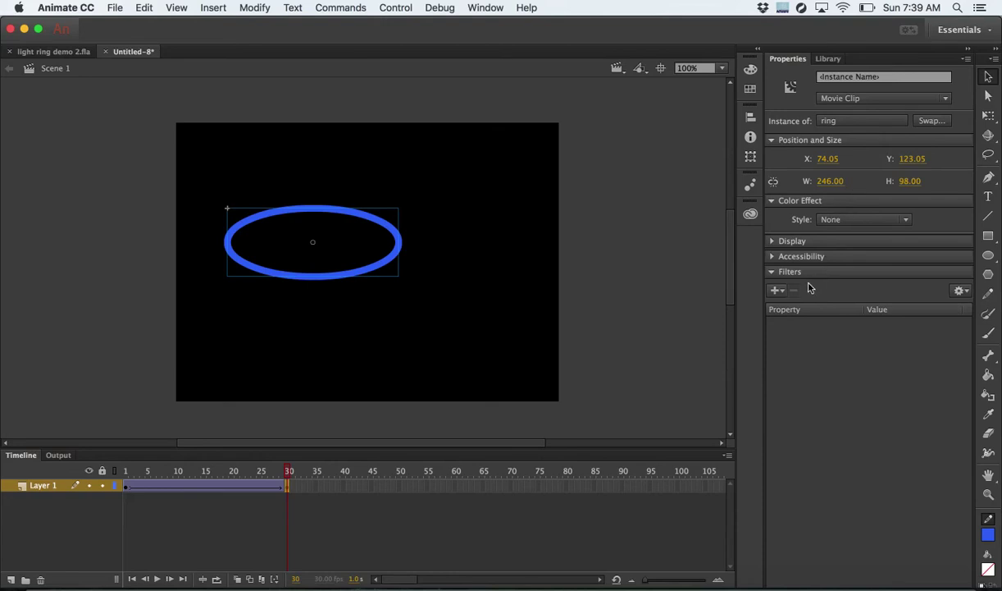
Add a Glow filter to the ring with 60 px blur and bright green colour
click(775, 291)
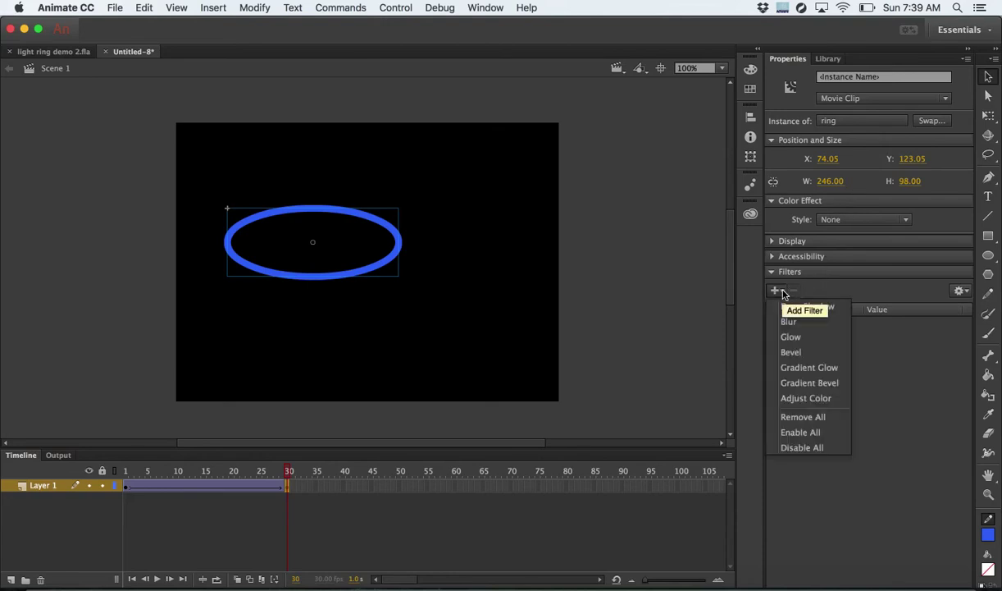
click(792, 337)
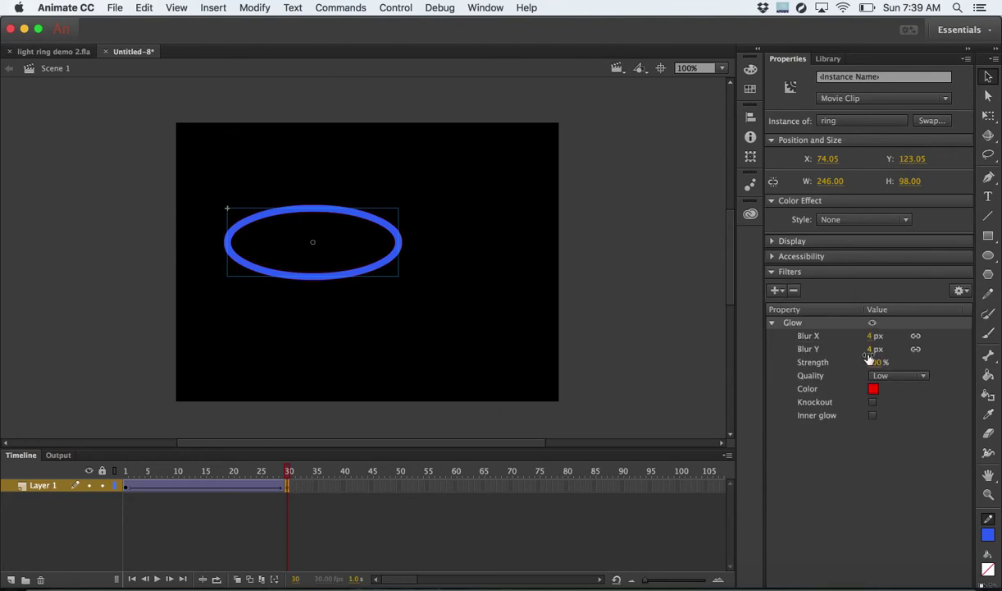
drag(871, 348, 899, 335)
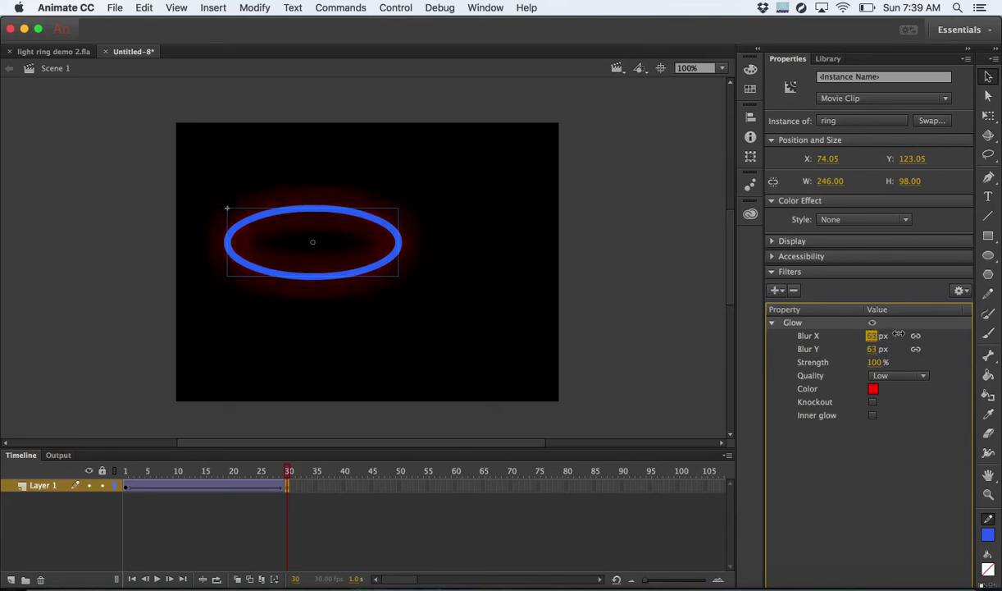
text(60)
key(Return)
click(872, 389)
click(857, 448)
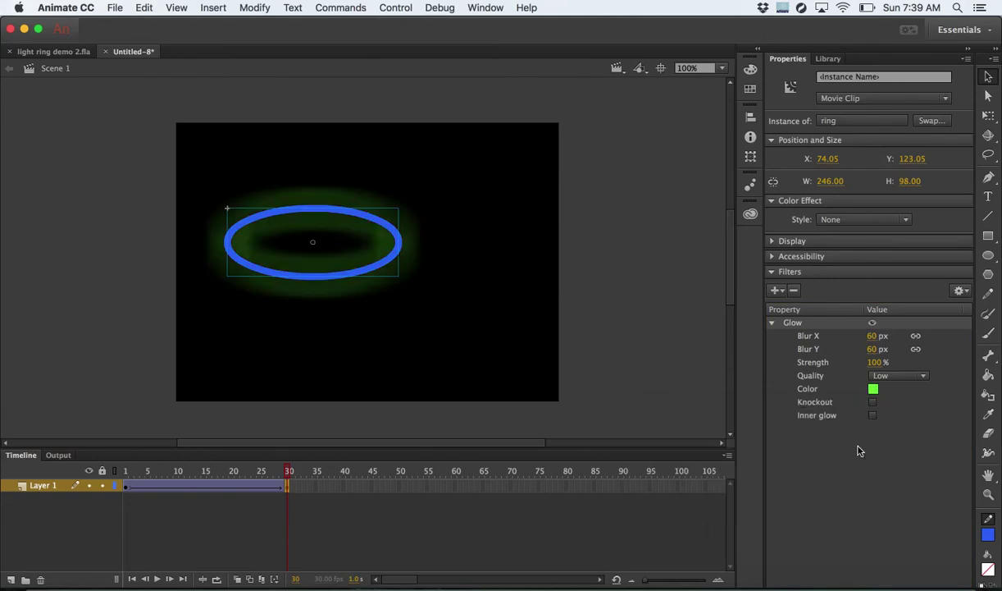
Raise the glow strength to 141% and leave quality on Low
drag(875, 362, 905, 362)
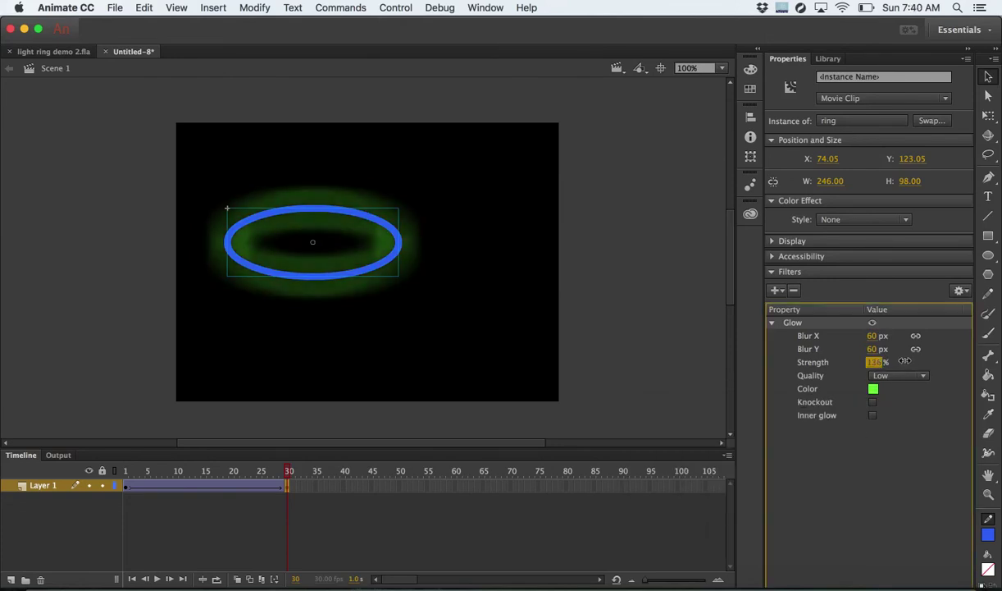
click(898, 376)
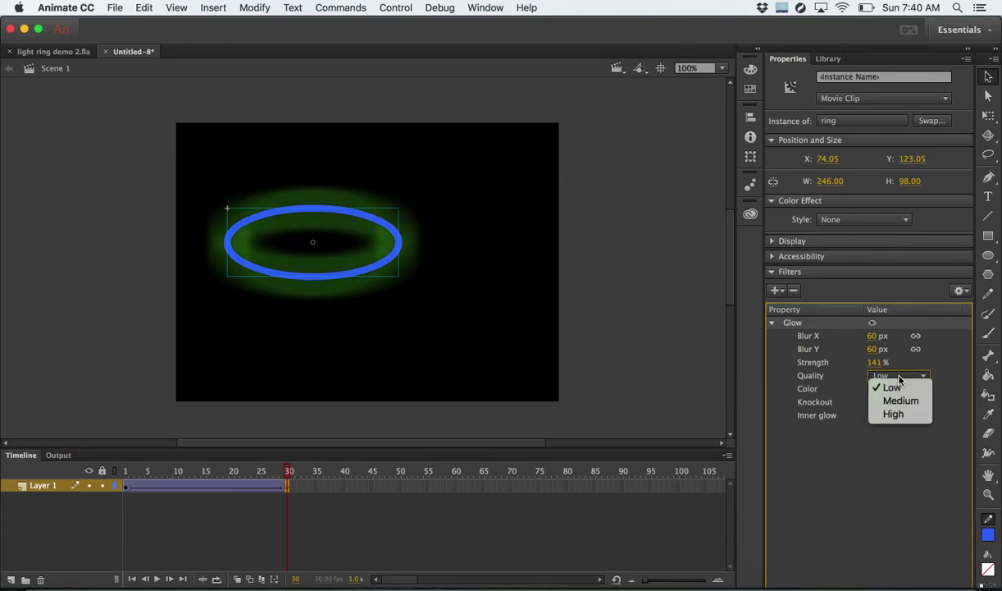
click(893, 415)
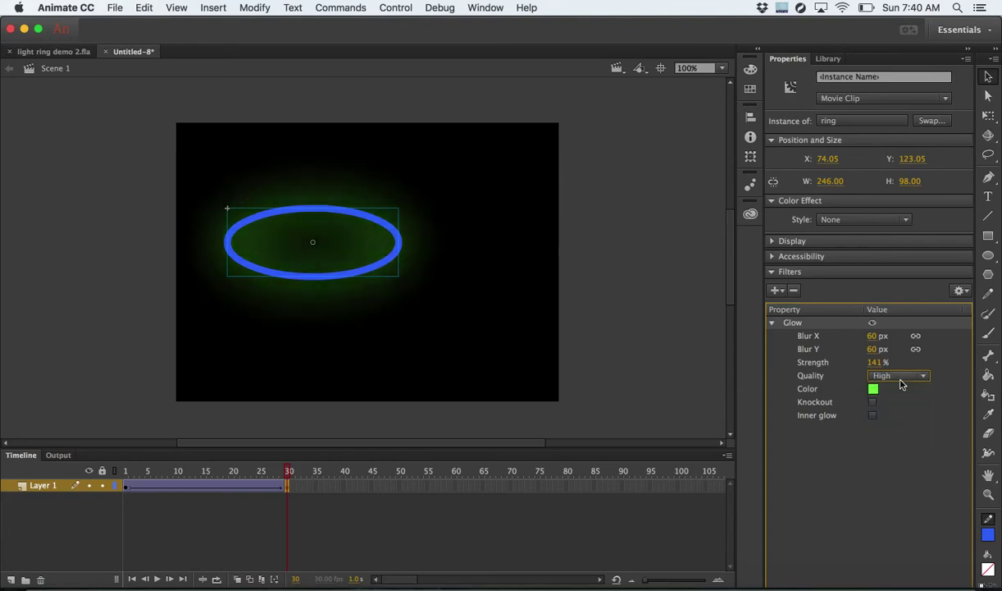
click(900, 379)
click(893, 387)
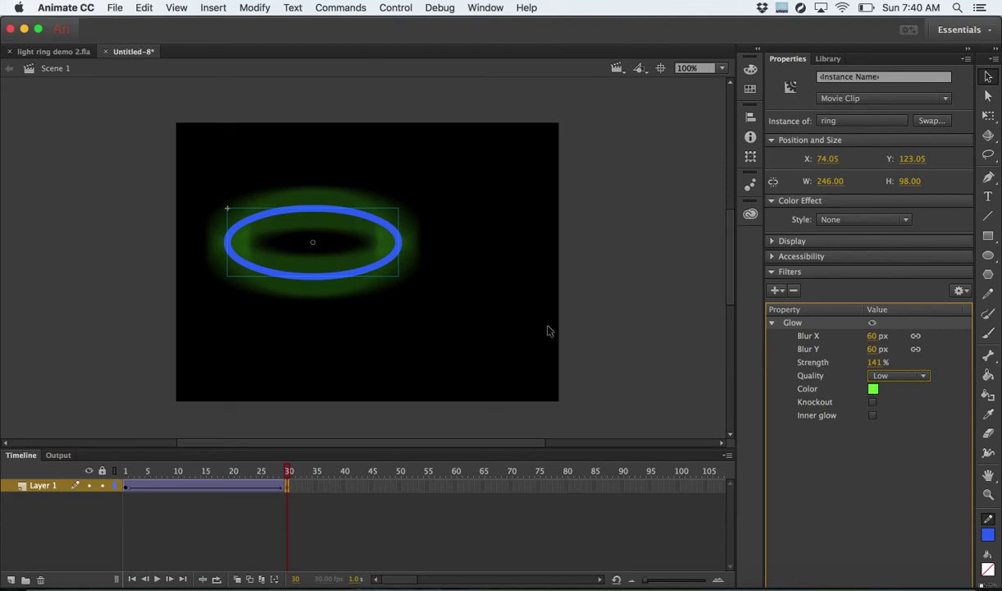
Enable glow Knockout with Inner glow off, then preview frames 1 to 30
click(874, 404)
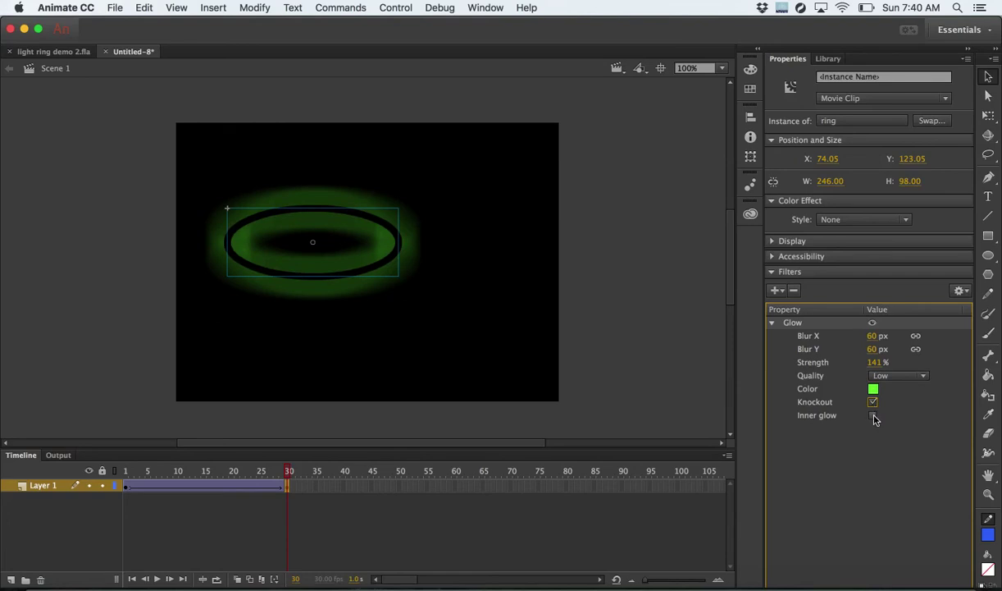
click(873, 417)
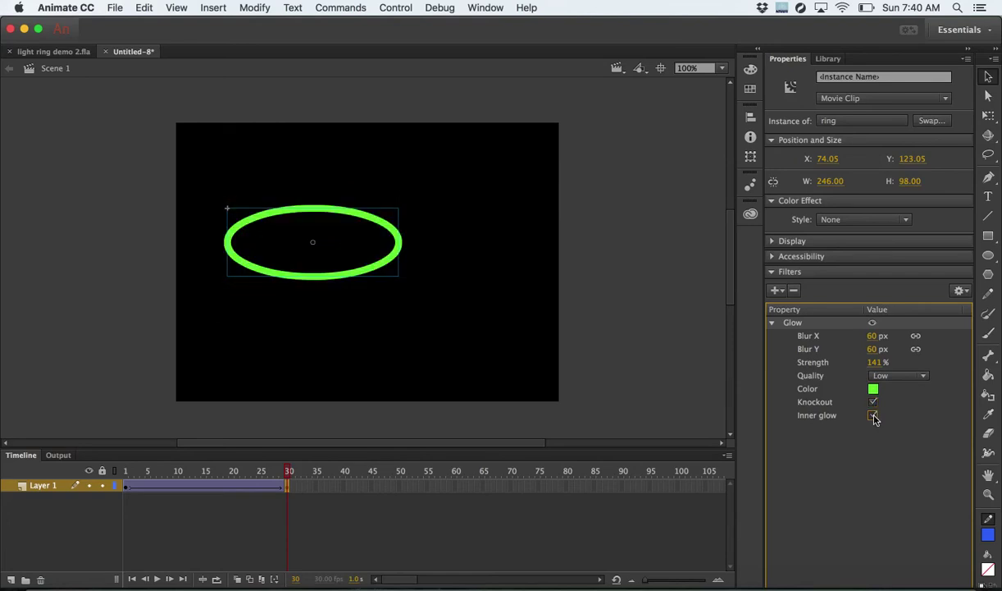
click(873, 415)
click(873, 401)
click(873, 416)
click(873, 416)
click(873, 402)
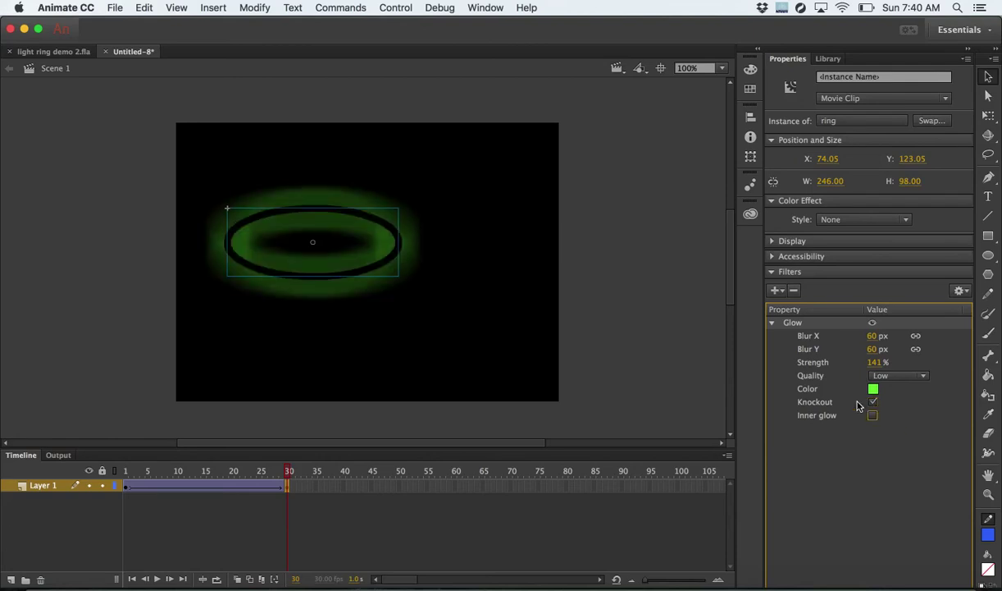
mouse_move(289, 472)
mouse_down()
mouse_move(127, 472)
mouse_move(287, 472)
mouse_up()
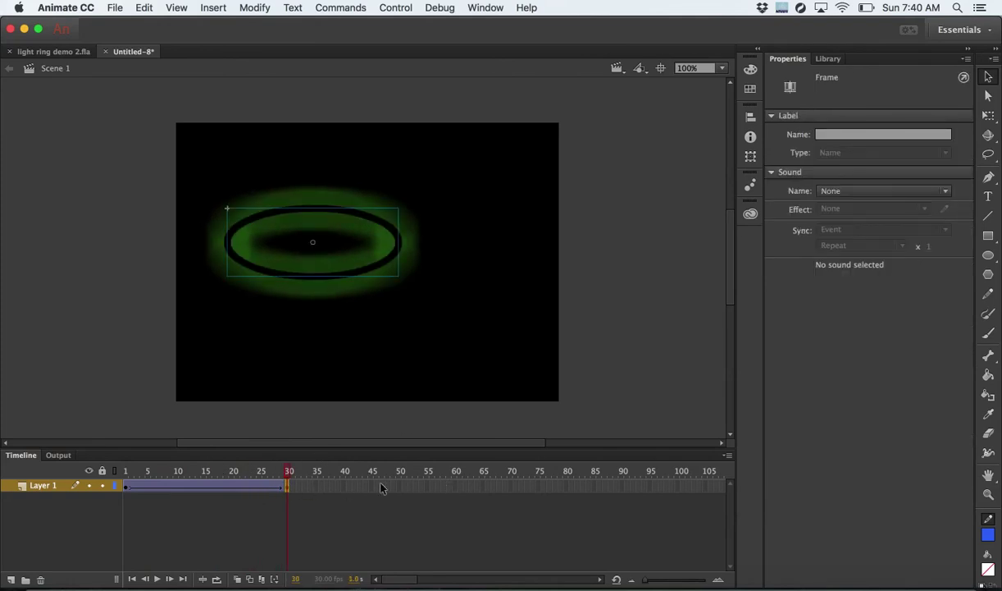
Insert a keyframe at frame 60 and classic-tween frames 30–60
right_click(457, 490)
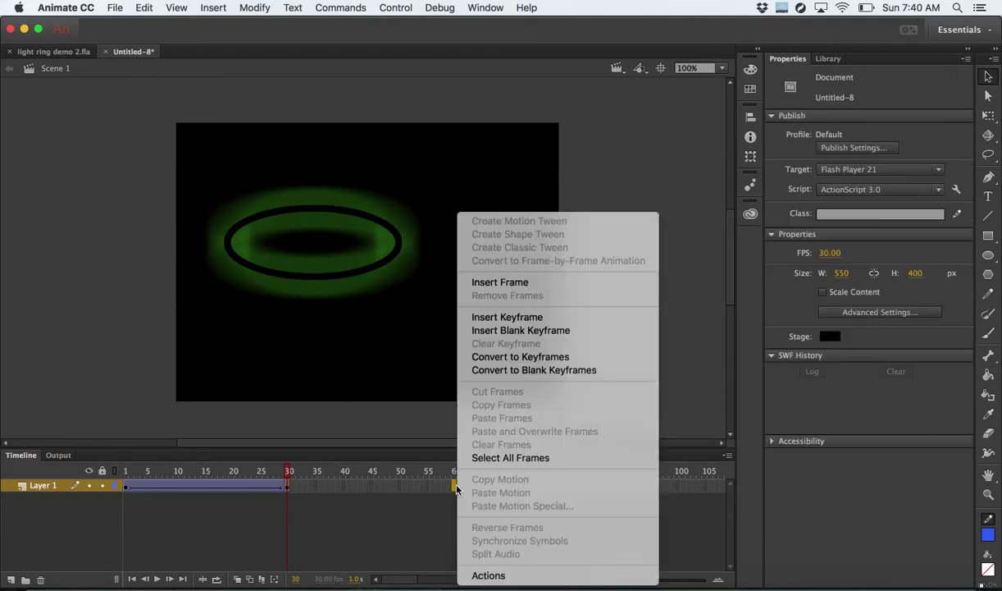
click(498, 318)
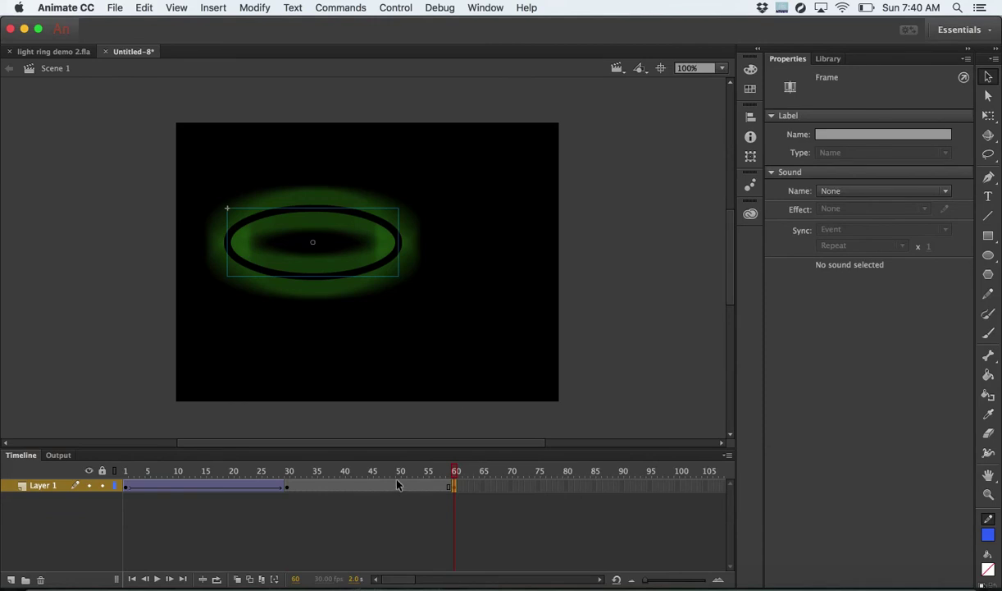
right_click(389, 489)
click(451, 247)
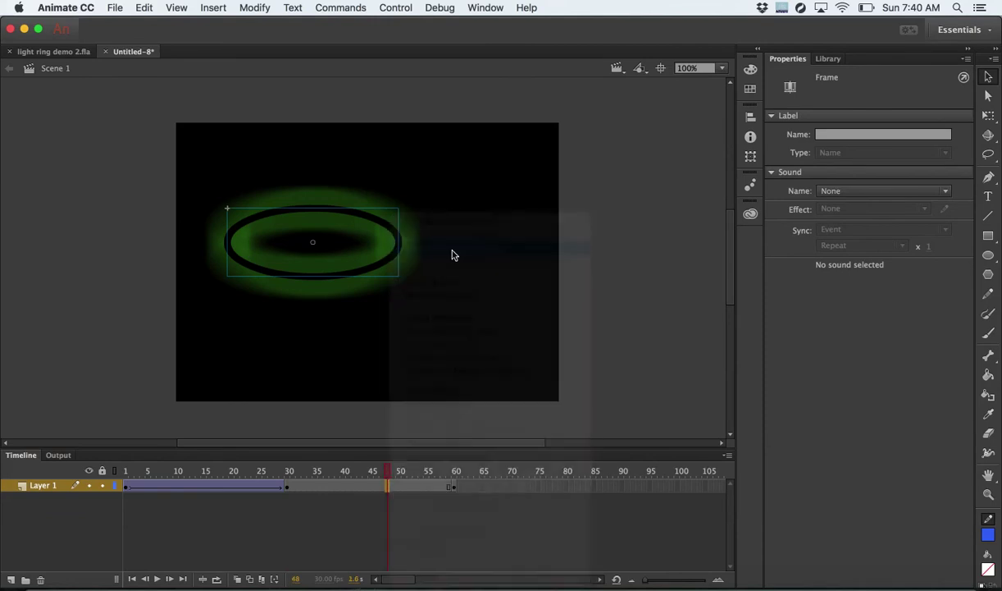
click(454, 485)
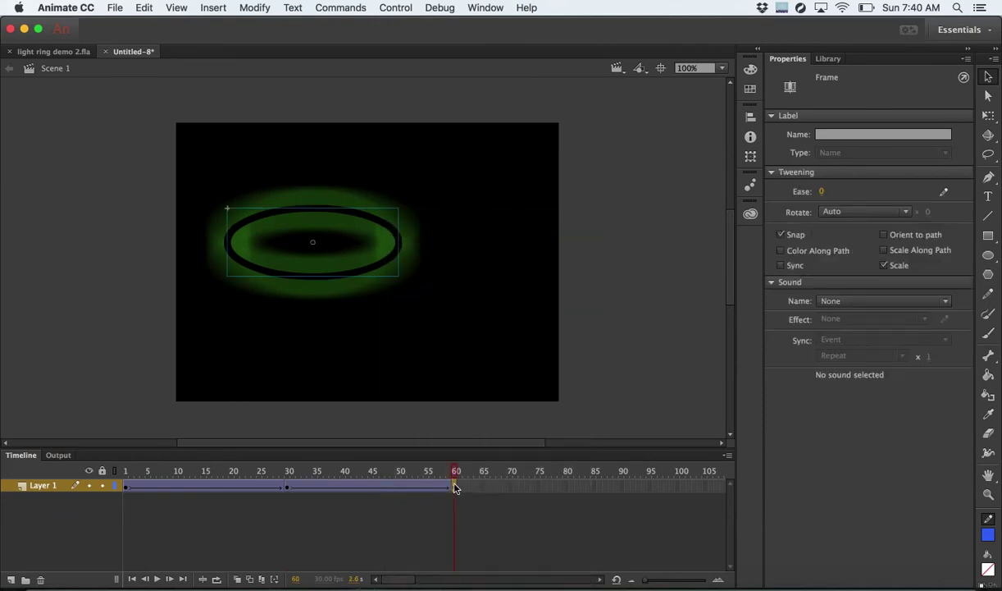
Reselect the ring at frame 60 and collapse its Glow settings
click(369, 271)
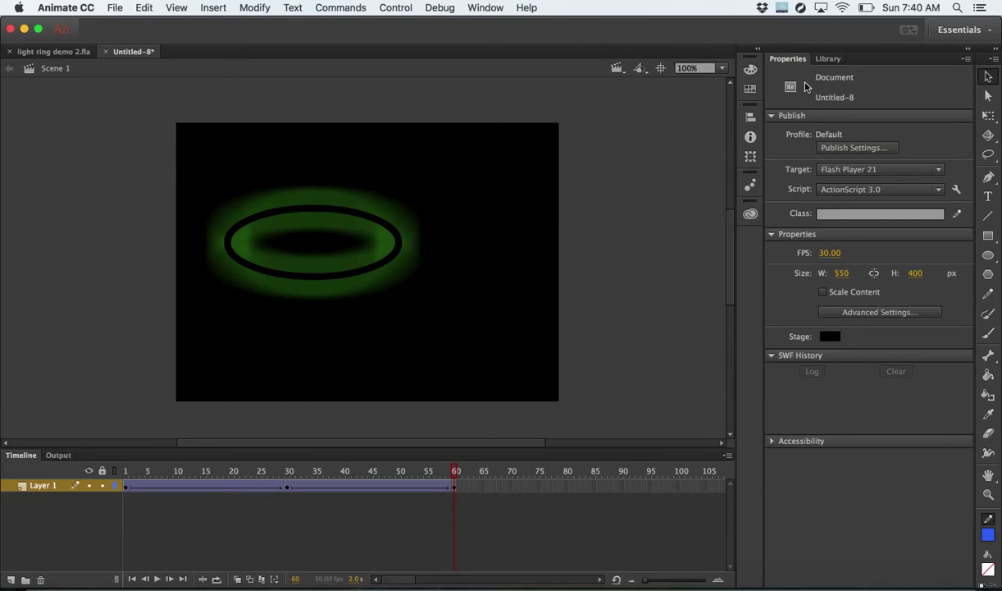
click(455, 487)
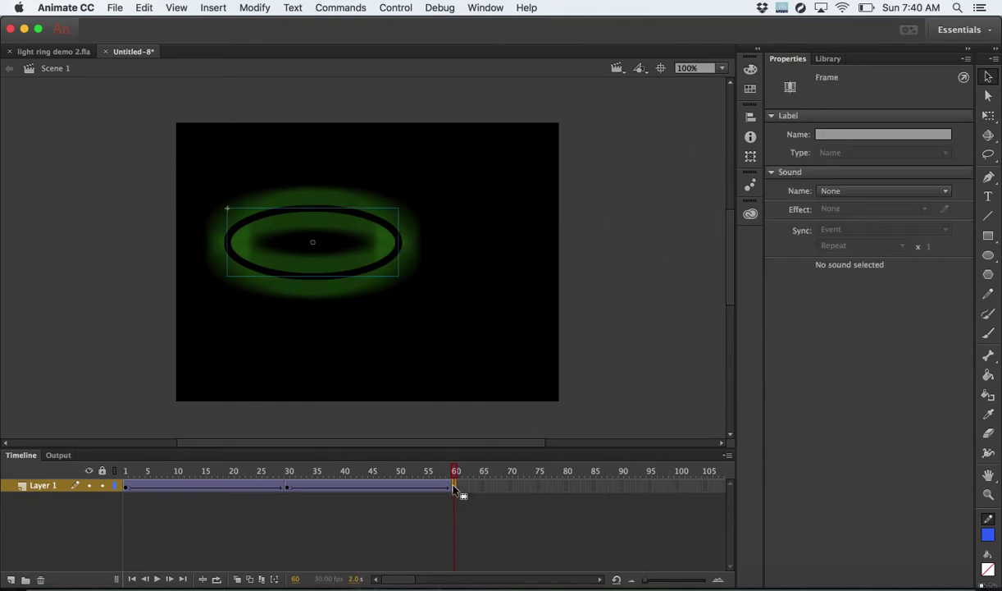
click(353, 276)
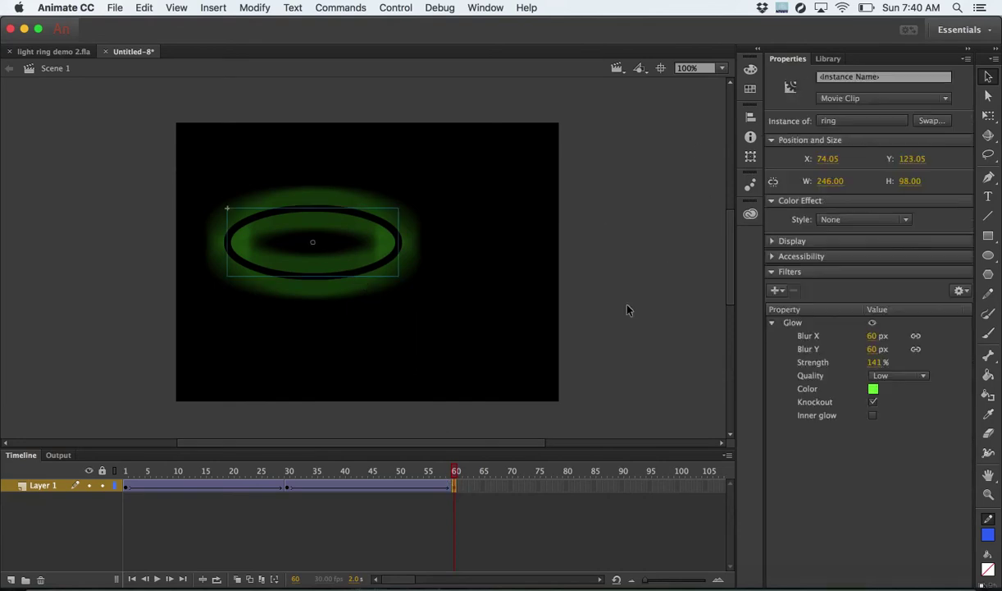
click(771, 324)
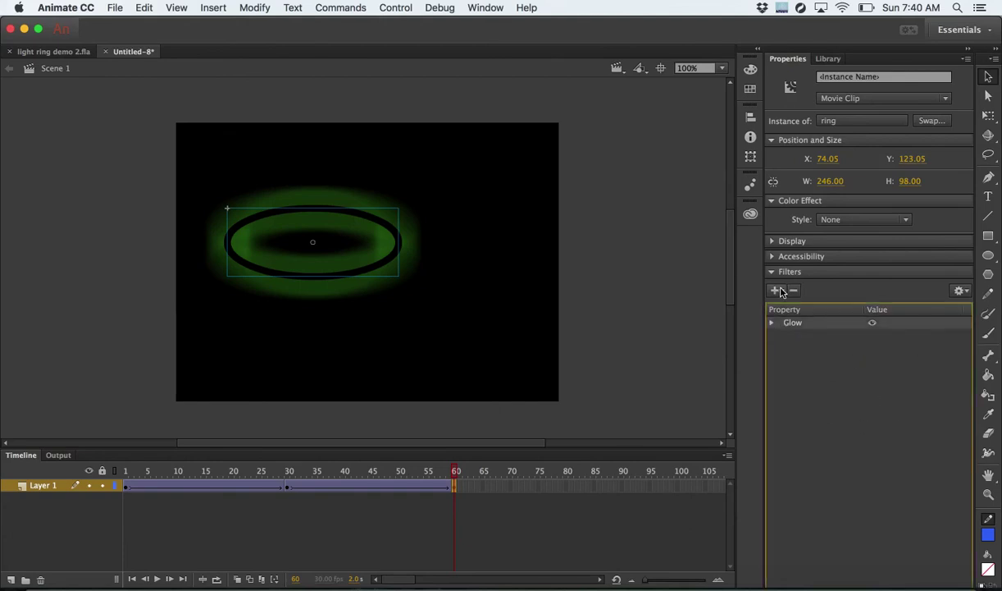
click(776, 292)
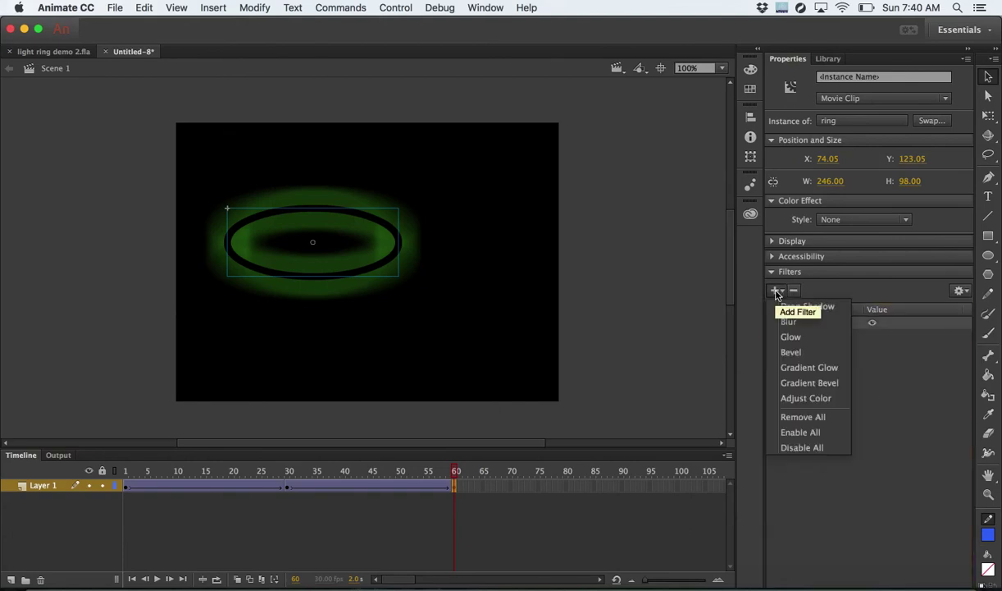
Add a Bevel filter, turn off Glow knockout, and set bevel blur 0 px, strength 122%
click(790, 351)
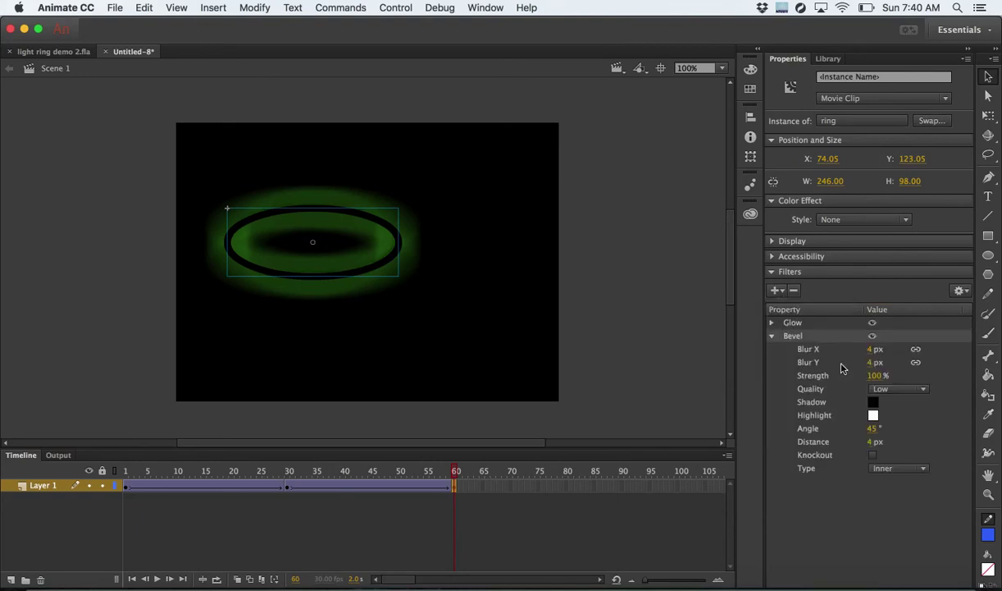
click(772, 323)
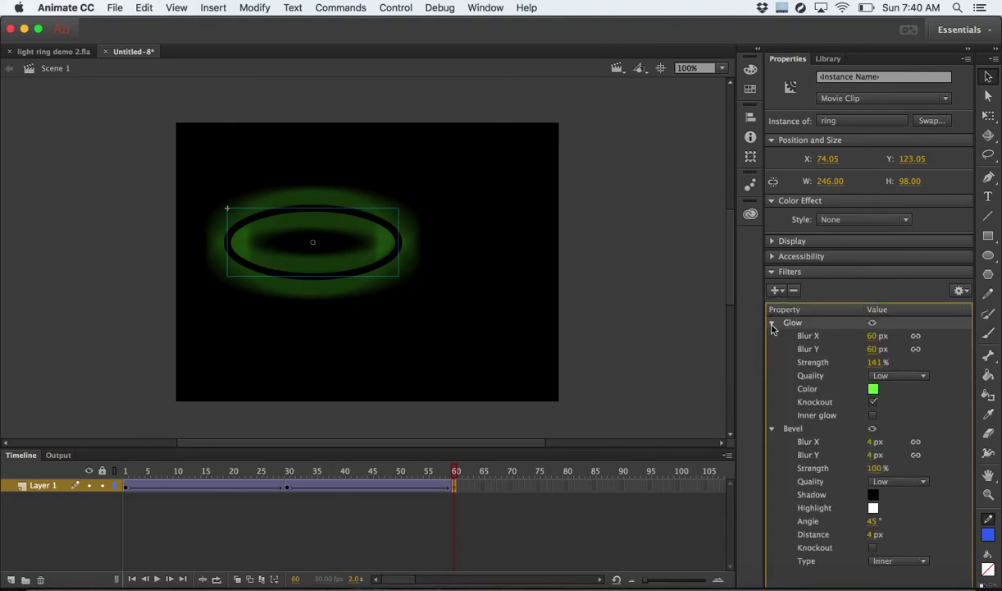
click(871, 402)
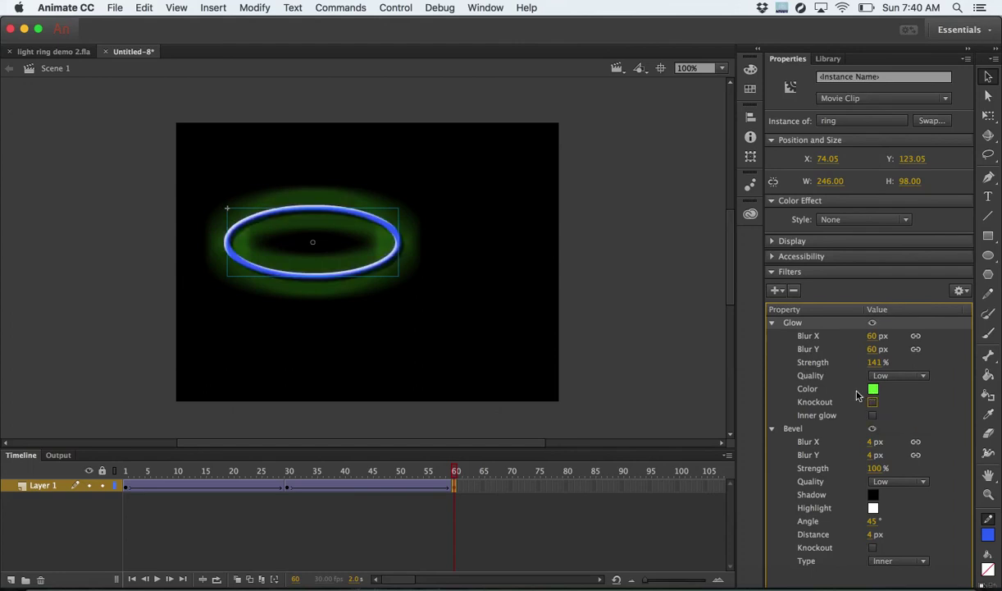
click(772, 323)
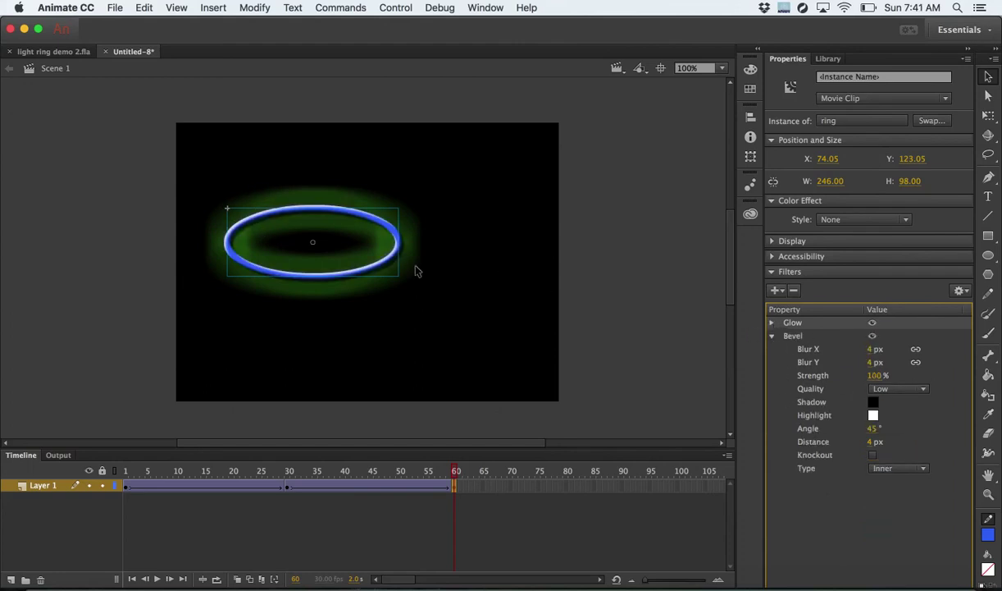
drag(872, 362, 849, 362)
drag(873, 375, 890, 376)
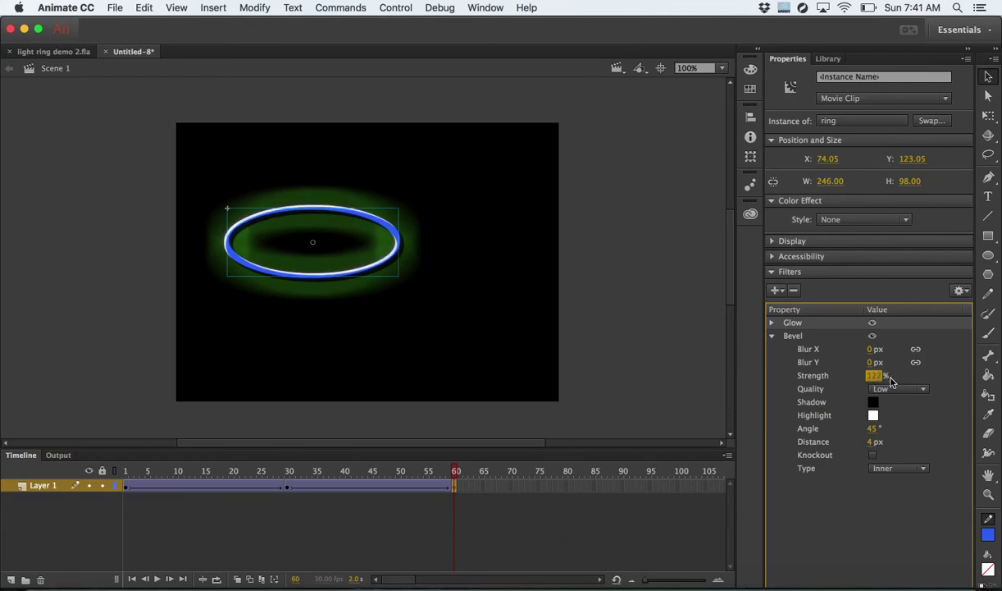
Give the bevel a yellow-green #CCCC00 shadow, 12° angle and 53 px distance, knockout off
click(873, 402)
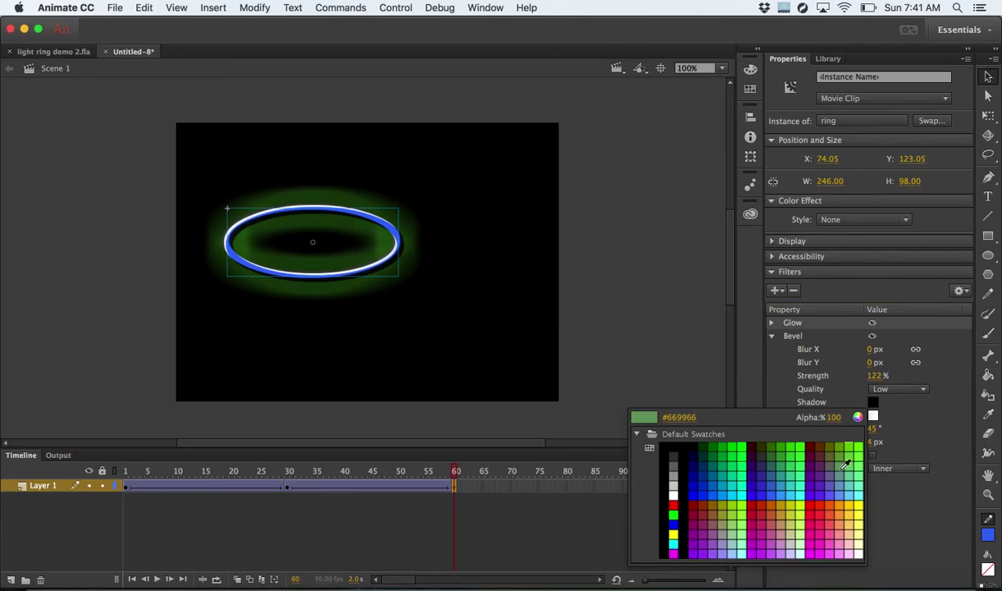
click(853, 515)
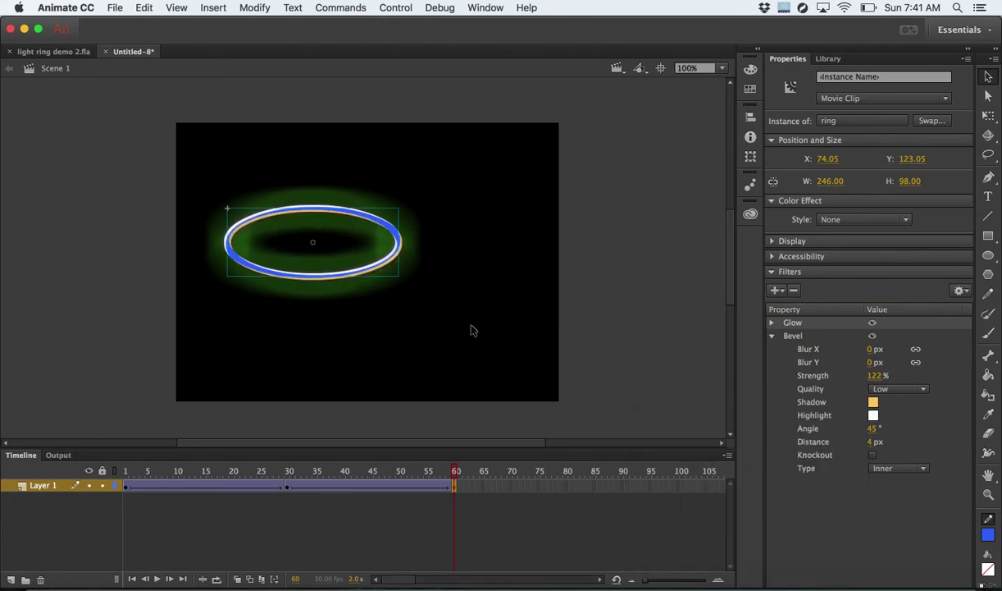
drag(876, 429, 824, 441)
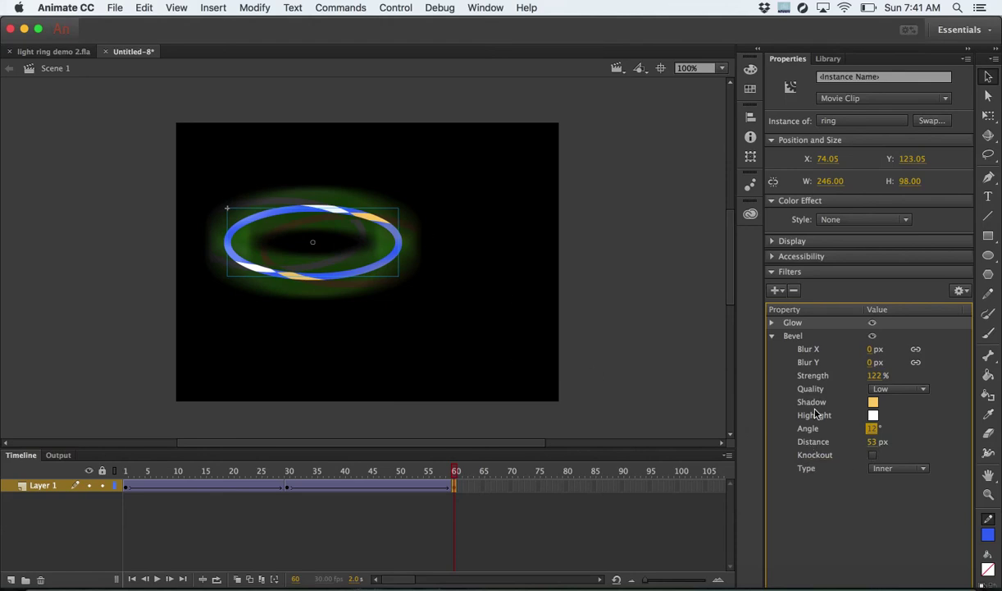
click(872, 401)
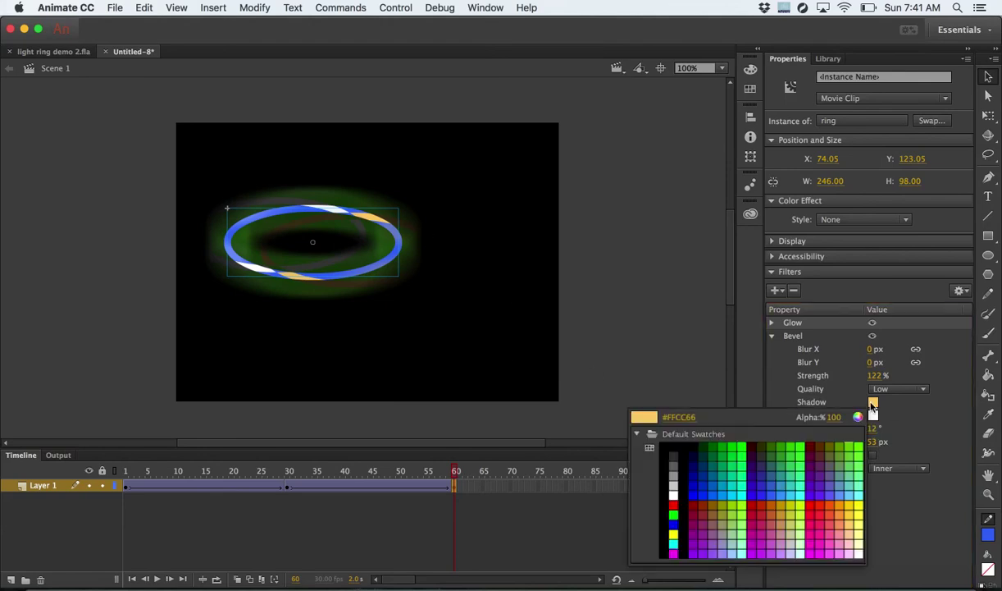
click(792, 505)
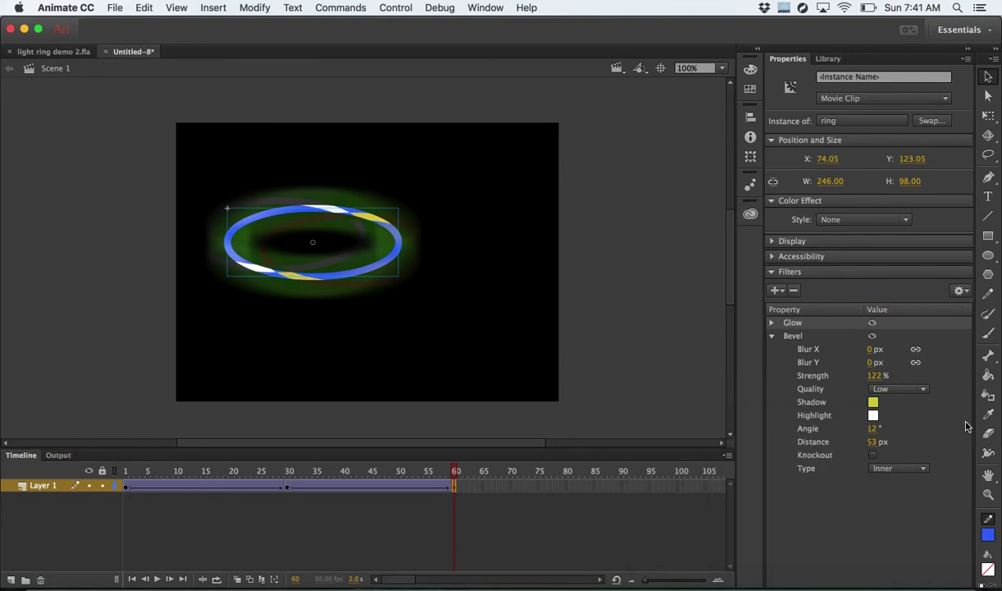
click(873, 454)
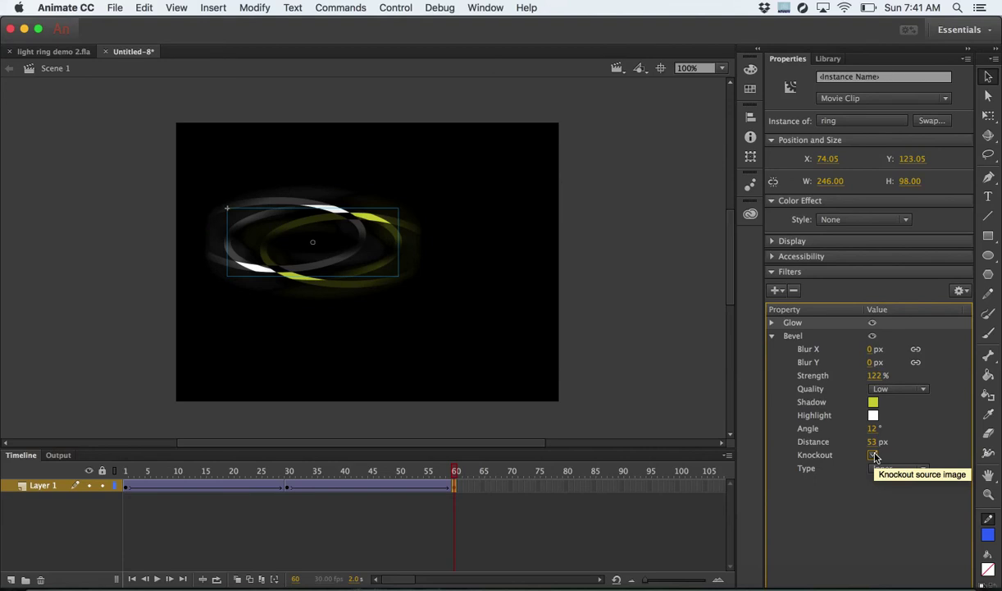
click(873, 455)
drag(452, 487, 322, 453)
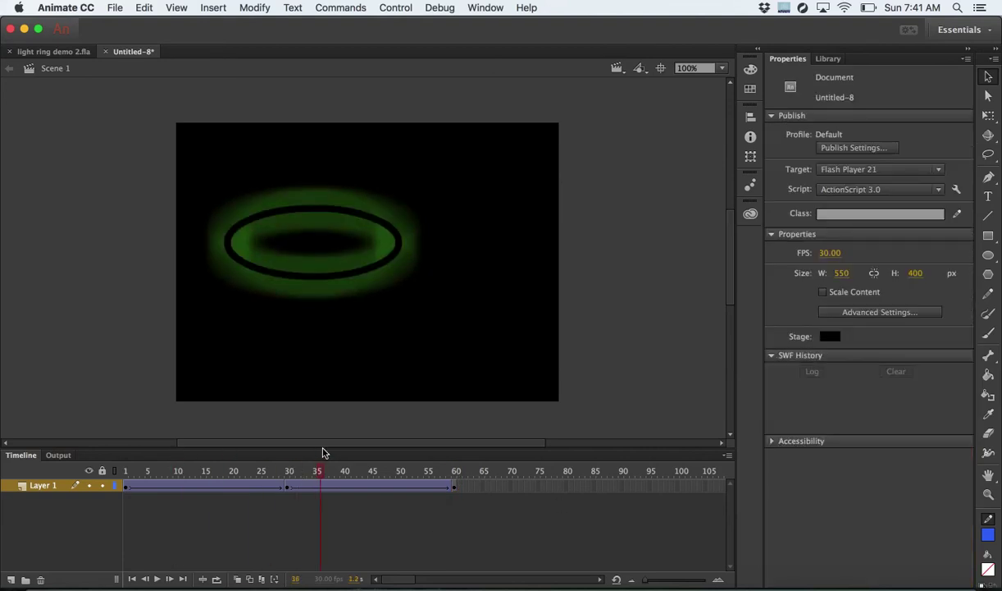
Test-play the animation as Untitled-8.swf, then close the preview window
key(super+Return)
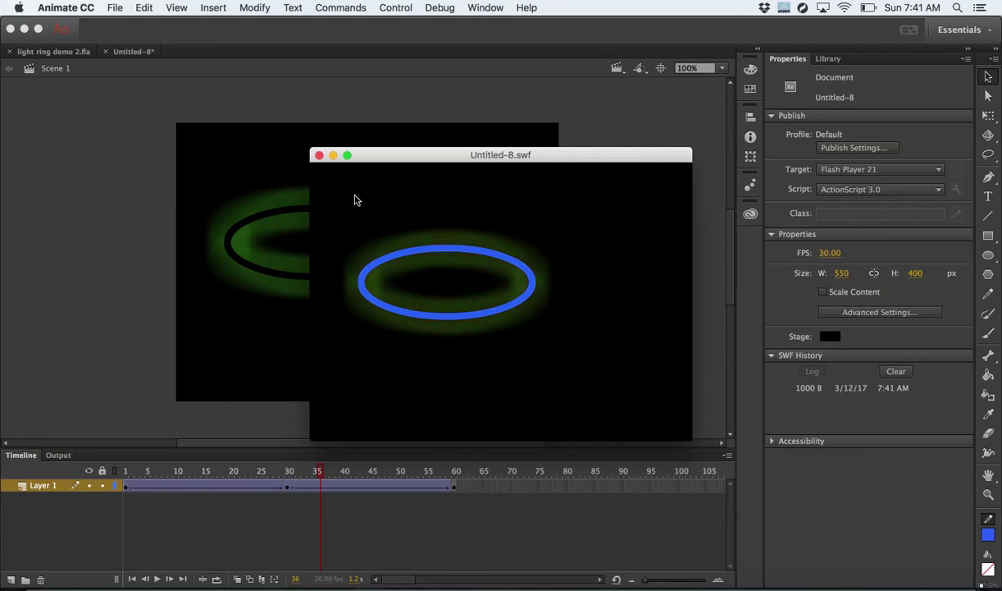
click(320, 155)
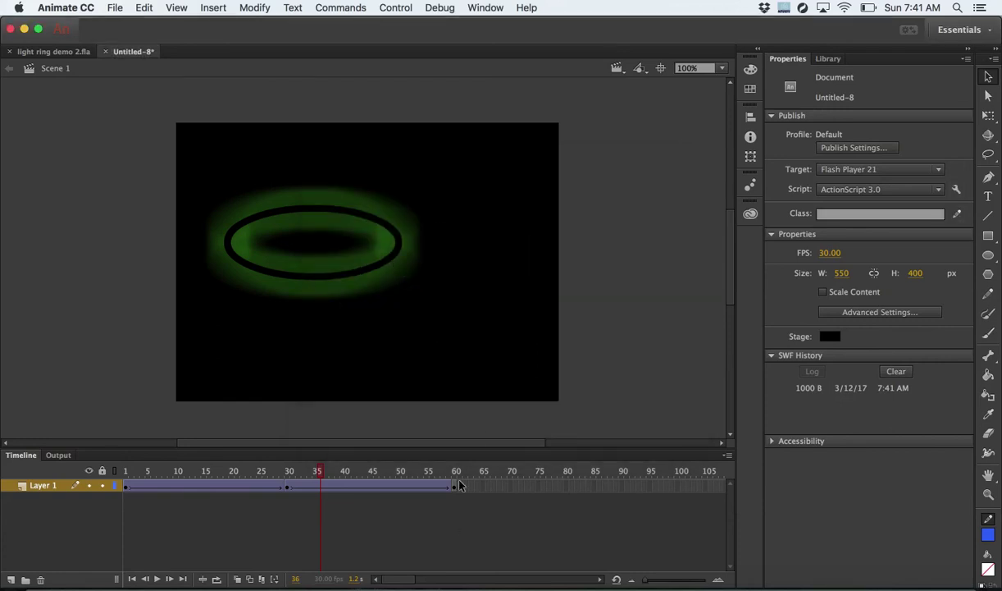
Compare the ring at frame 1 and frame 60, ending on the frame-60 keyframe
click(456, 487)
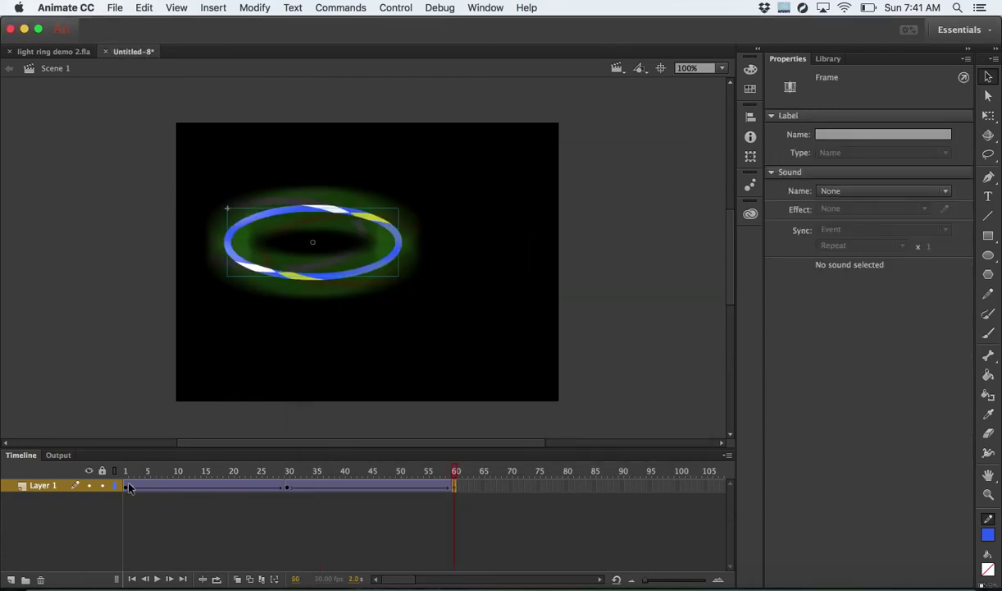
click(128, 487)
click(455, 487)
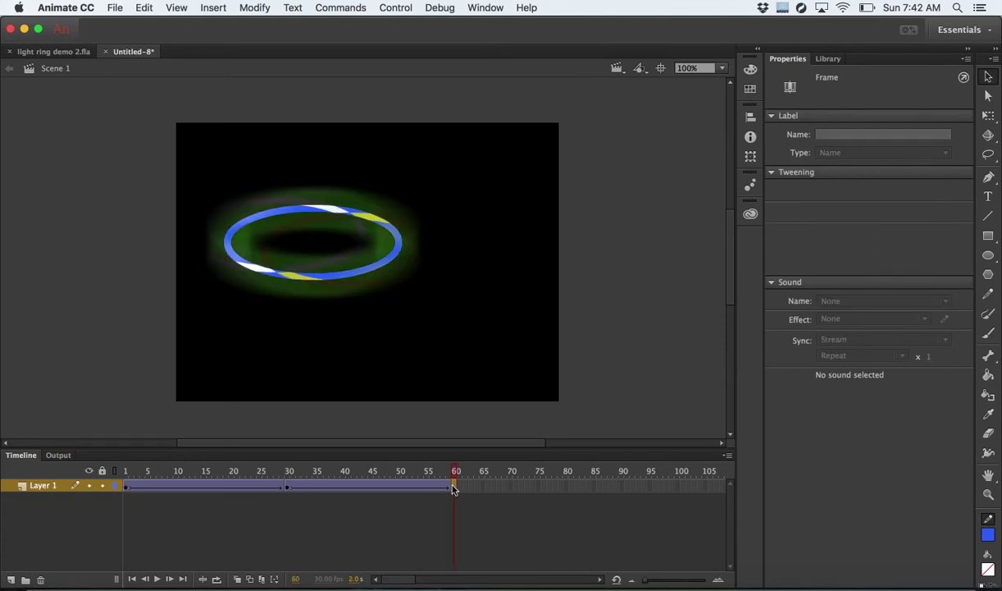
click(455, 489)
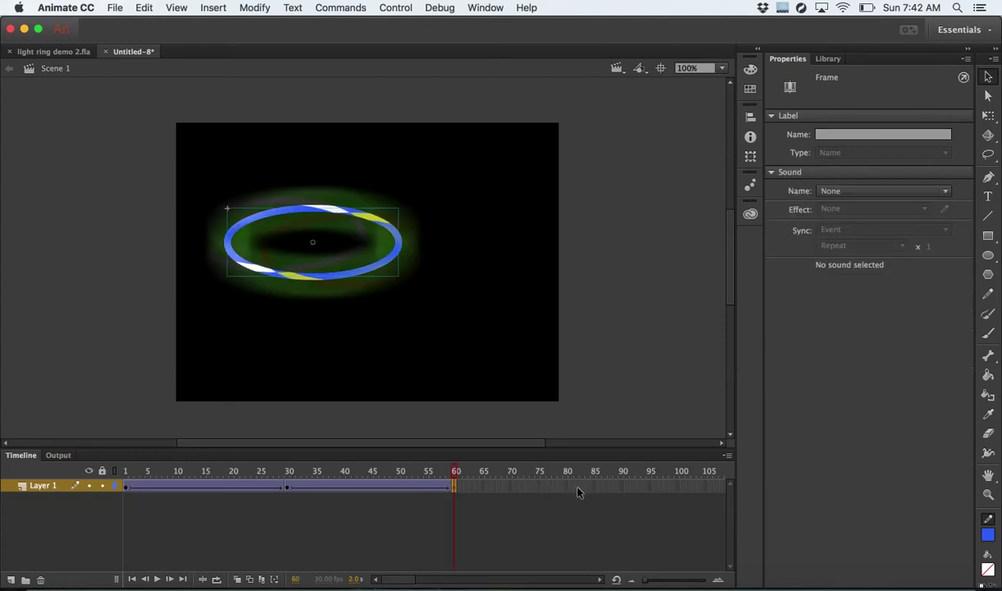
Insert a keyframe at frame 90, classic-tween frames 60–90, and select the ring there
click(621, 487)
right_click(621, 486)
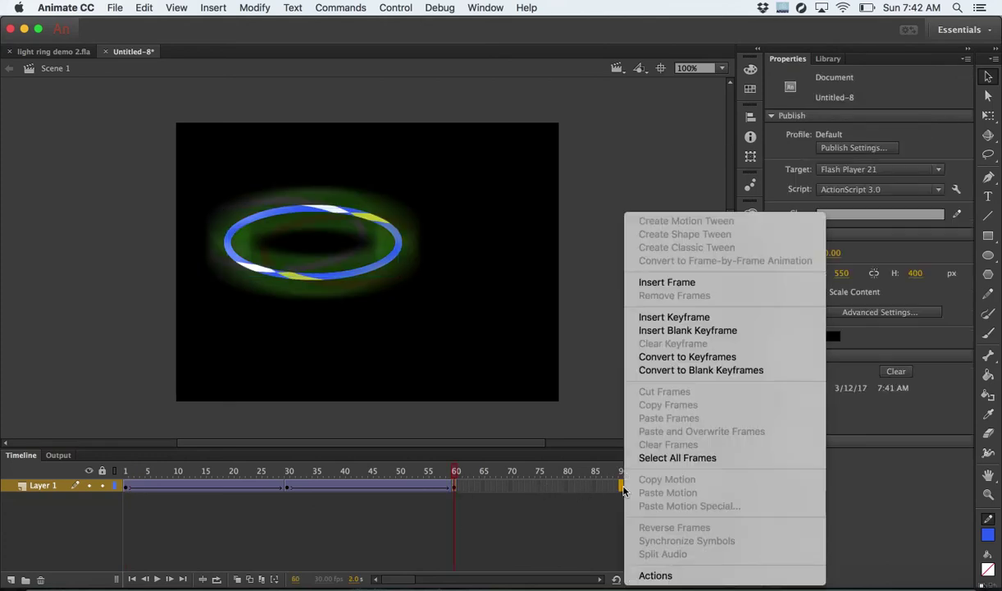
click(665, 318)
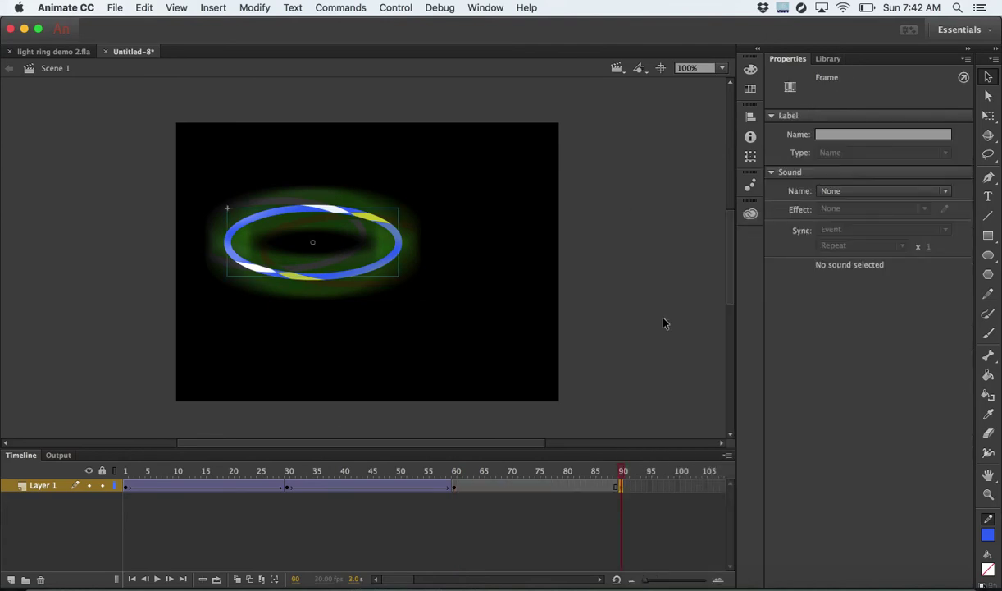
right_click(564, 491)
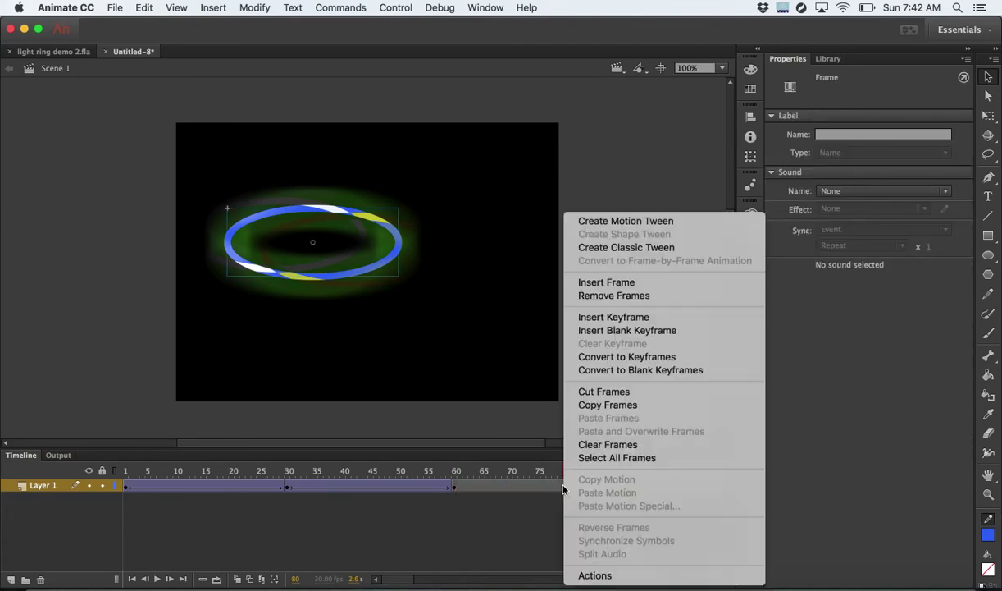
click(644, 245)
click(621, 489)
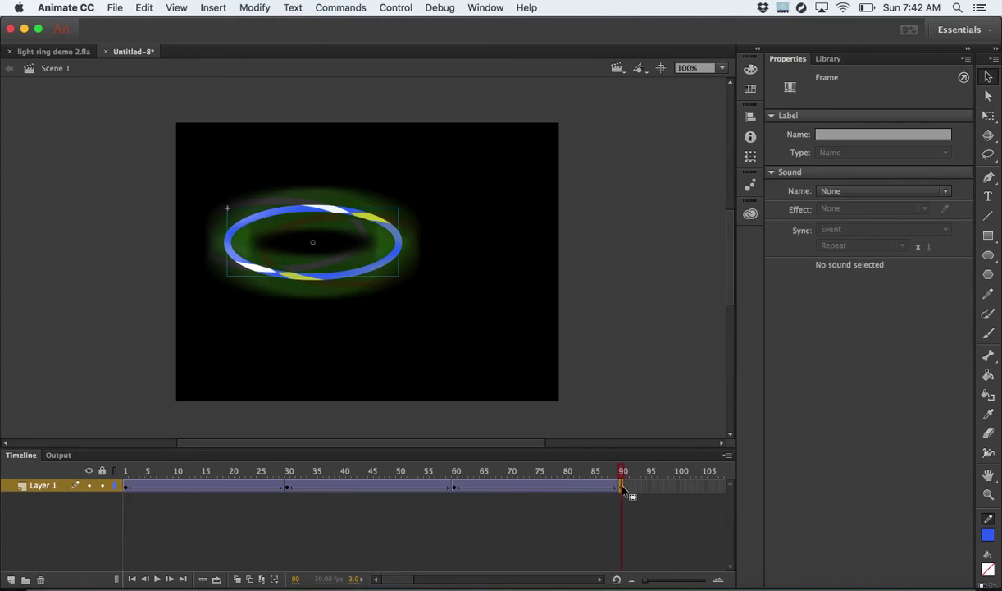
click(354, 278)
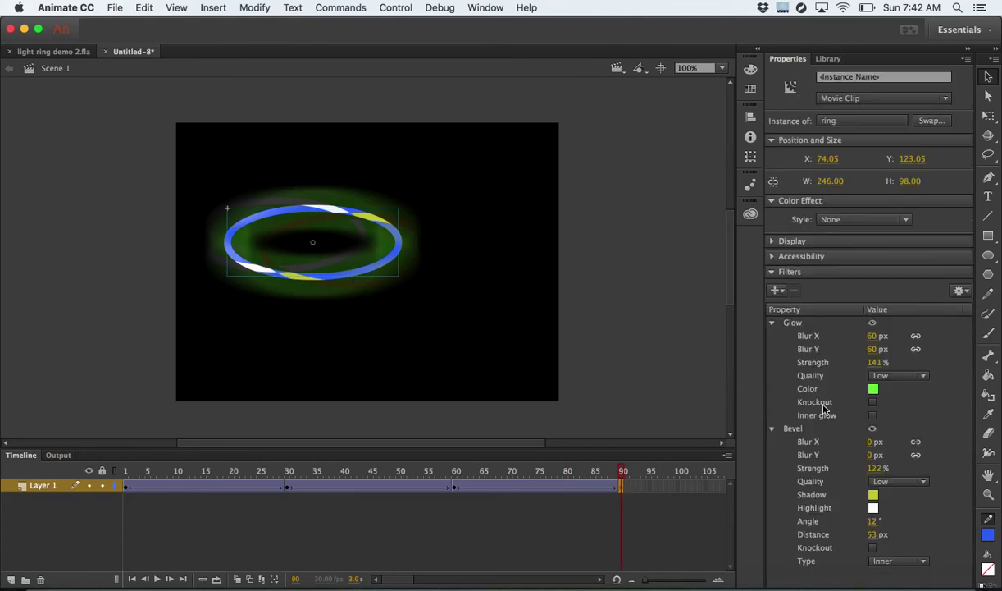
Collapse the Bevel and Glow filter settings and add a Drop Shadow filter to the ring
click(771, 430)
click(772, 323)
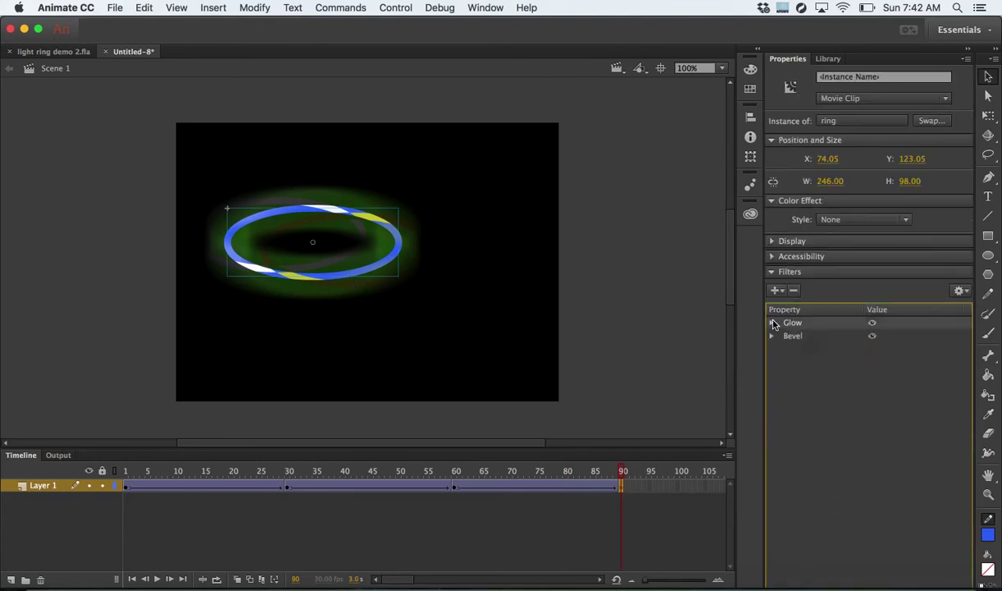
click(774, 290)
click(785, 311)
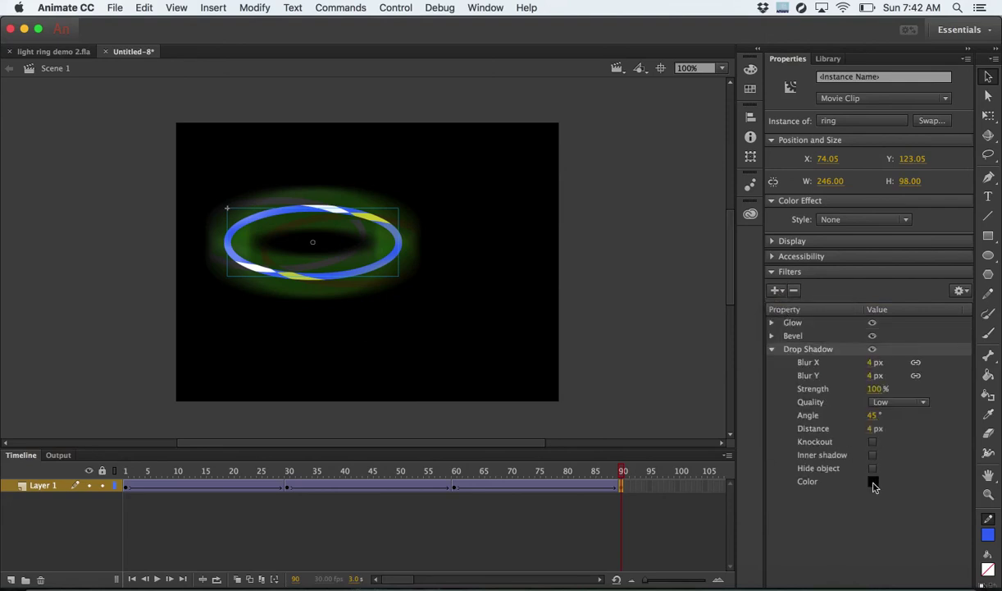
Make the drop shadow magenta with blur 19, strength 135%, Low quality, 120 px distance, 154° angle
click(872, 483)
click(838, 452)
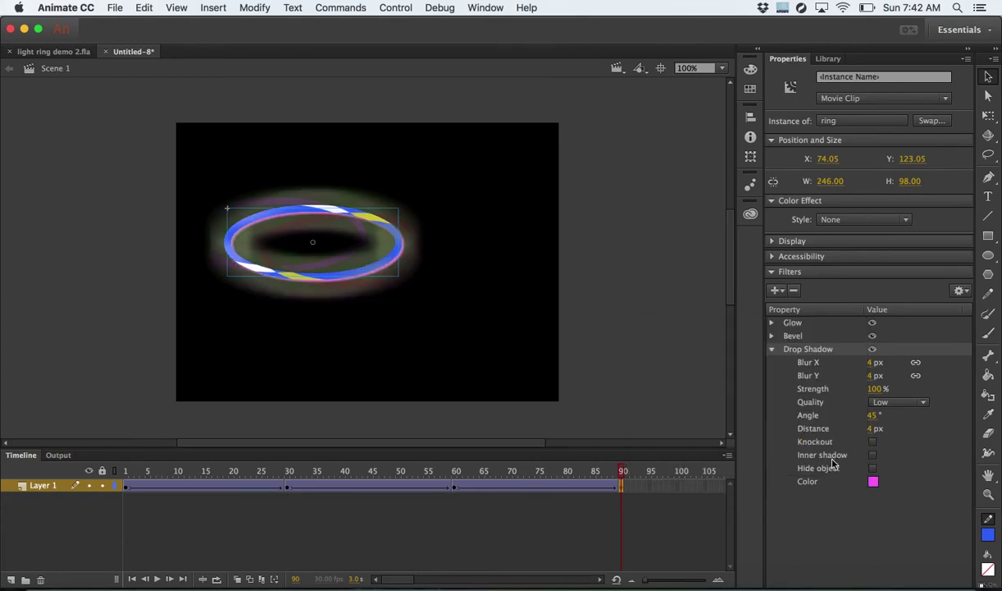
drag(871, 363, 902, 388)
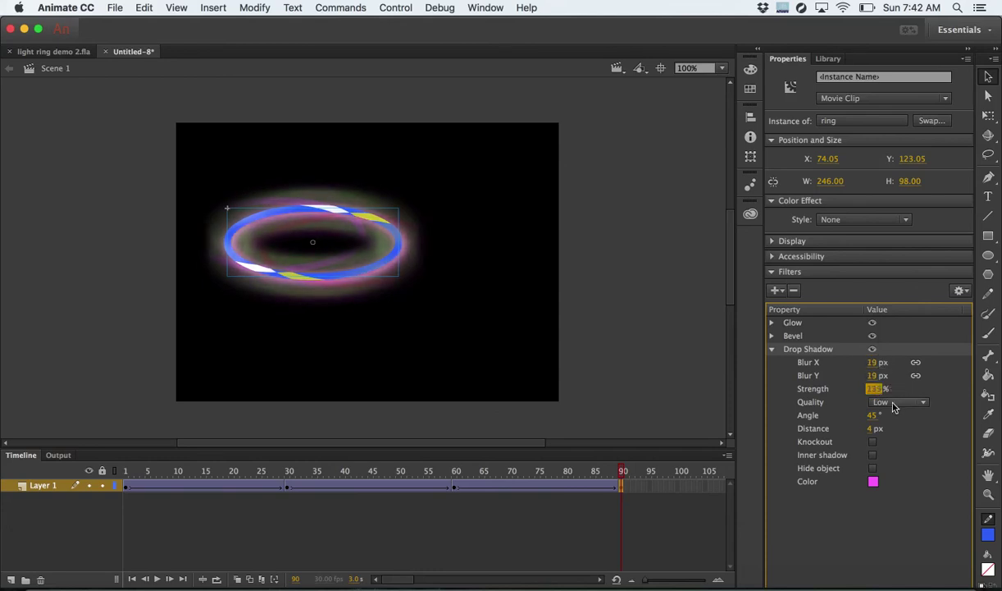
click(894, 406)
click(882, 412)
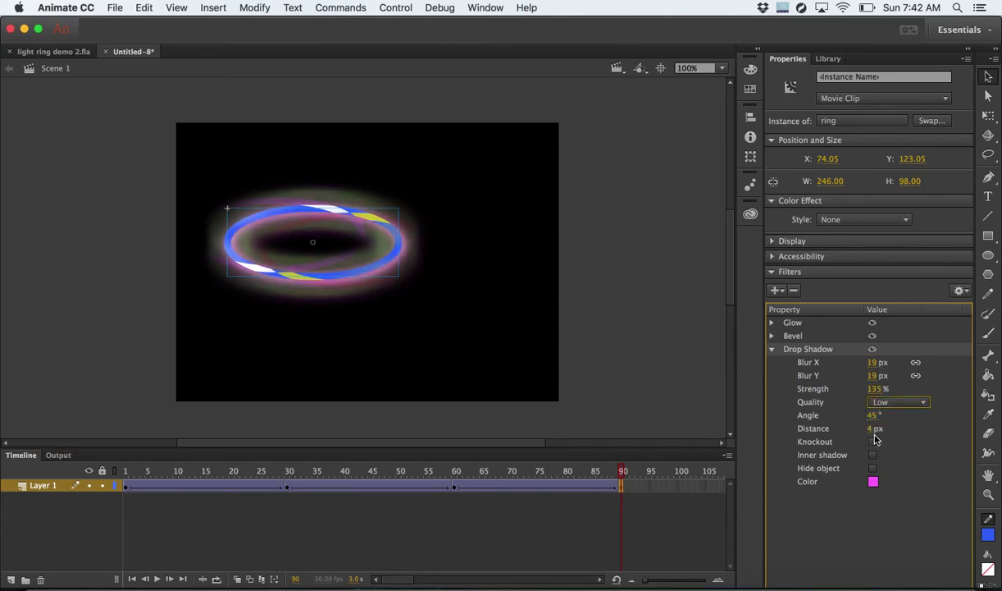
drag(873, 428, 950, 431)
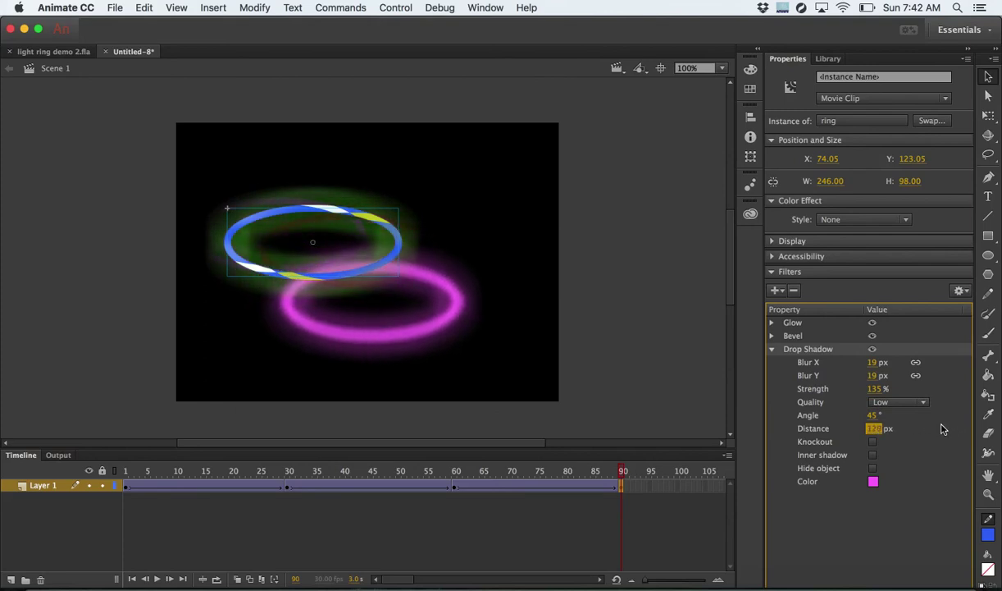
drag(875, 414, 945, 401)
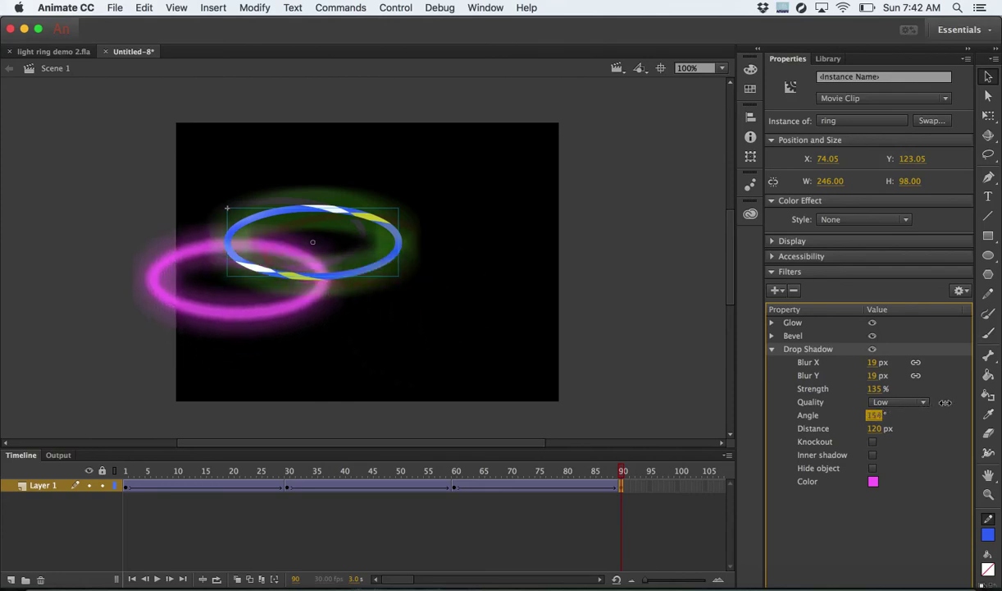
drag(623, 471, 511, 467)
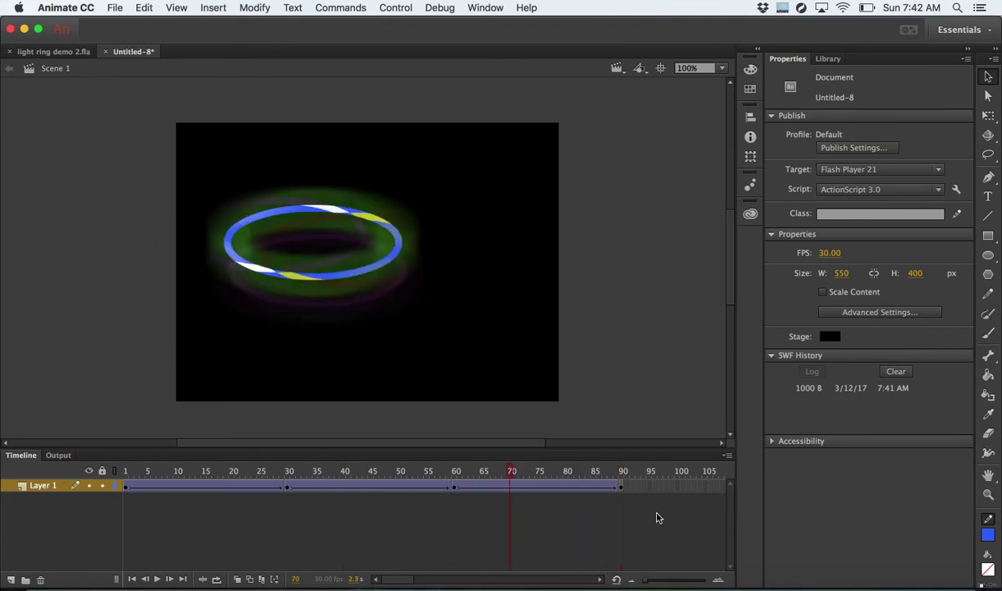
Insert a keyframe at frame 108 on Layer 1 and test-play the movie as Untitled-8.swf
scroll(656, 517, right, 5)
click(480, 491)
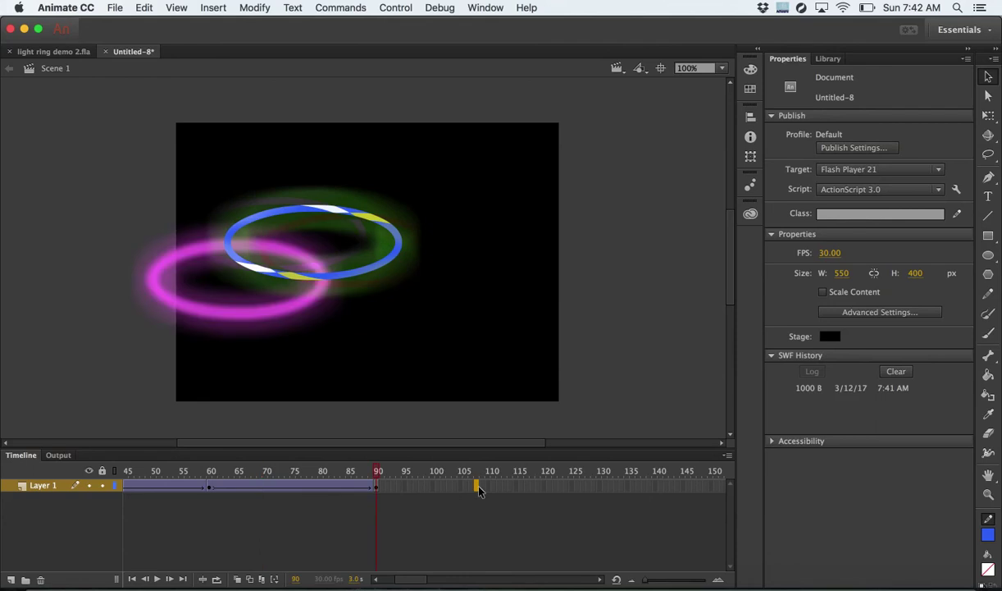
right_click(480, 491)
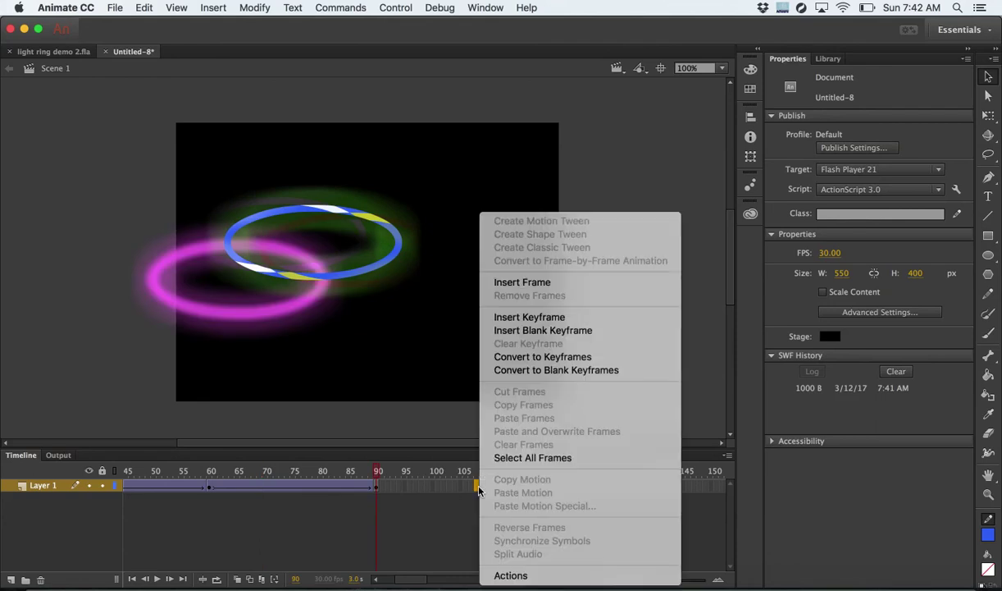
click(529, 317)
key(super+Return)
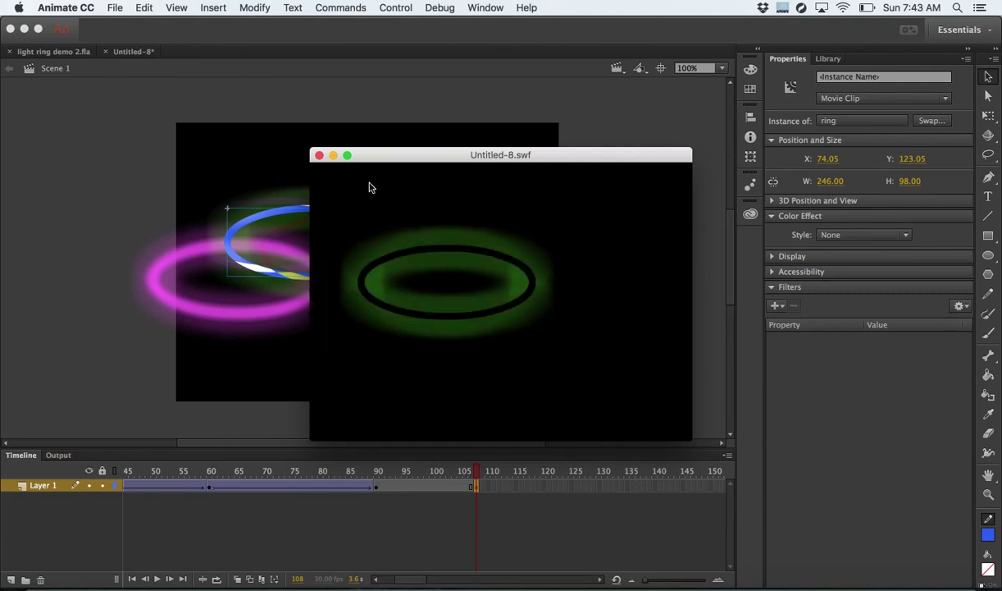
Close the Untitled-8.swf test window and fold up the Glow, Bevel and Drop Shadow filter settings
click(319, 156)
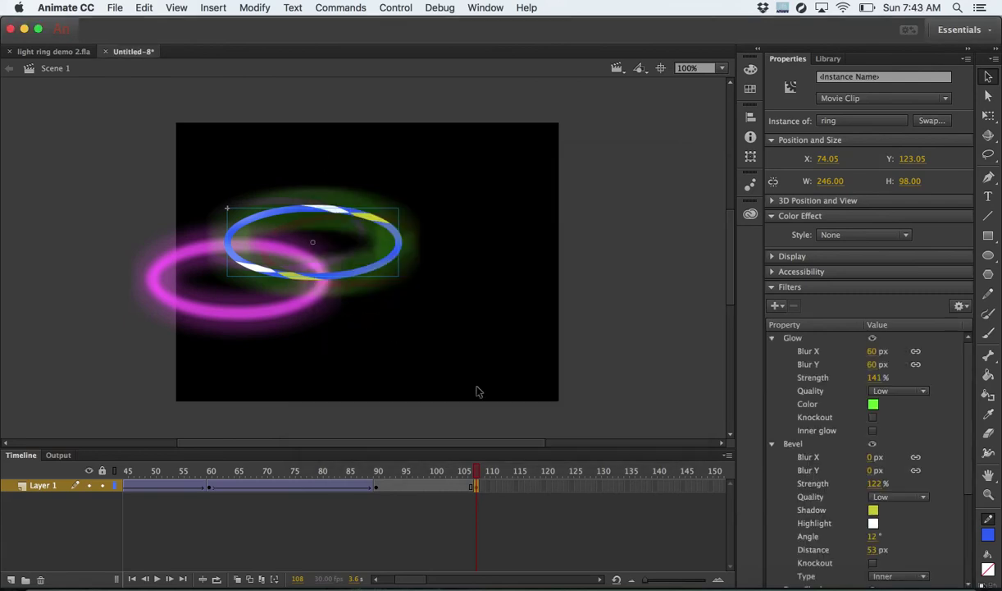
scroll(240, 507, left, 5)
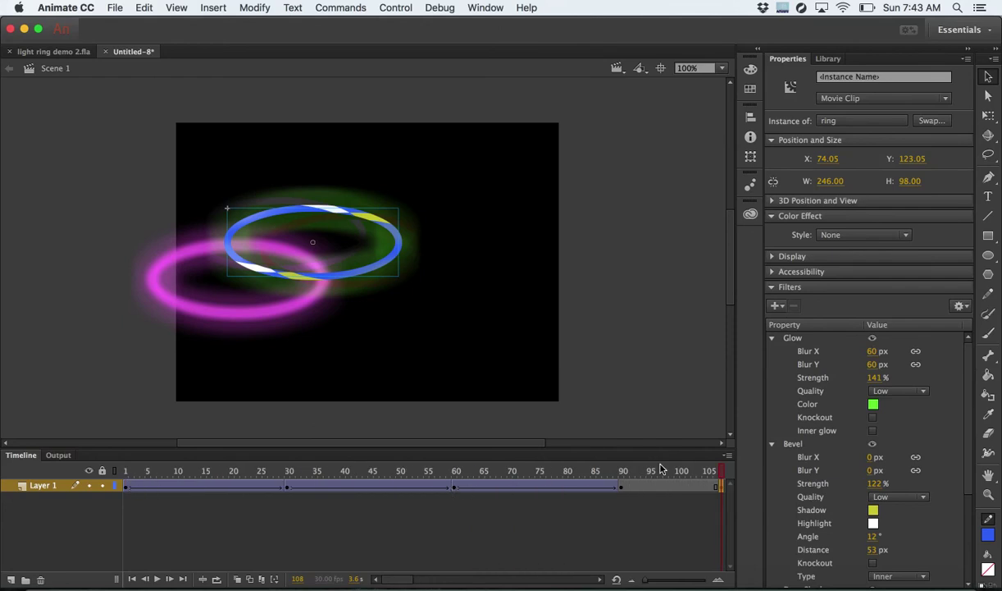
click(773, 339)
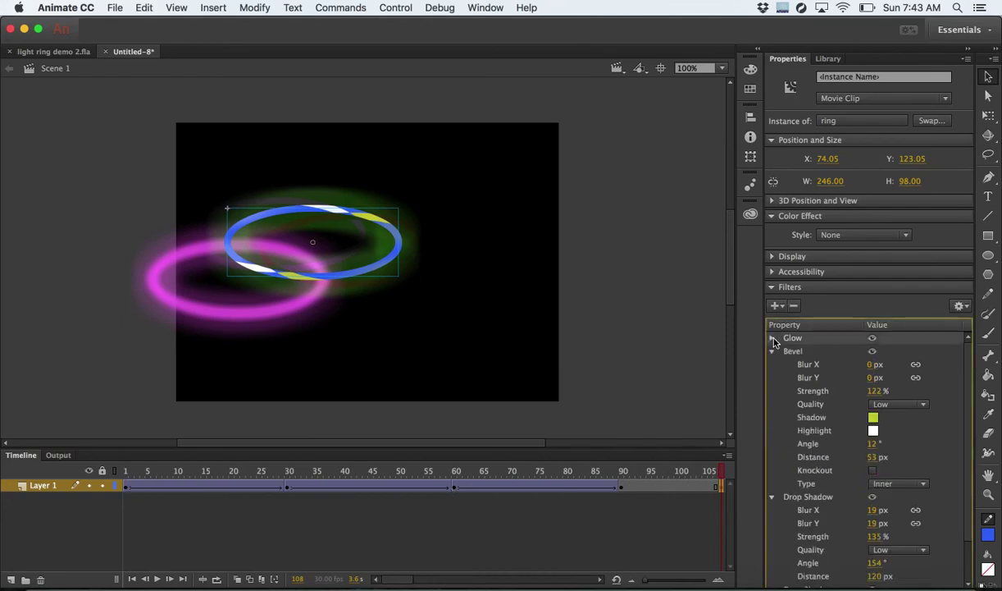
click(772, 352)
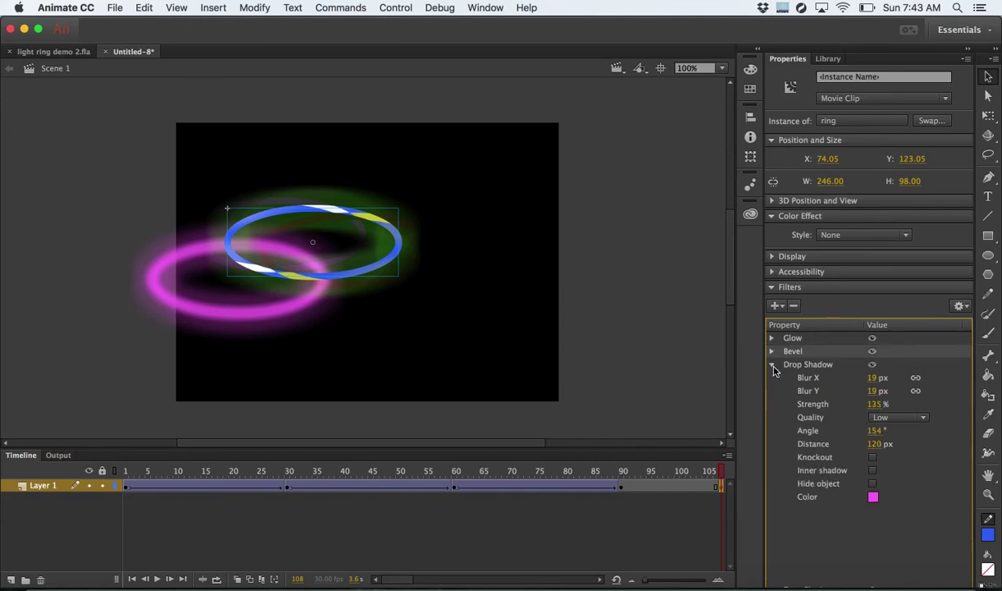
click(772, 366)
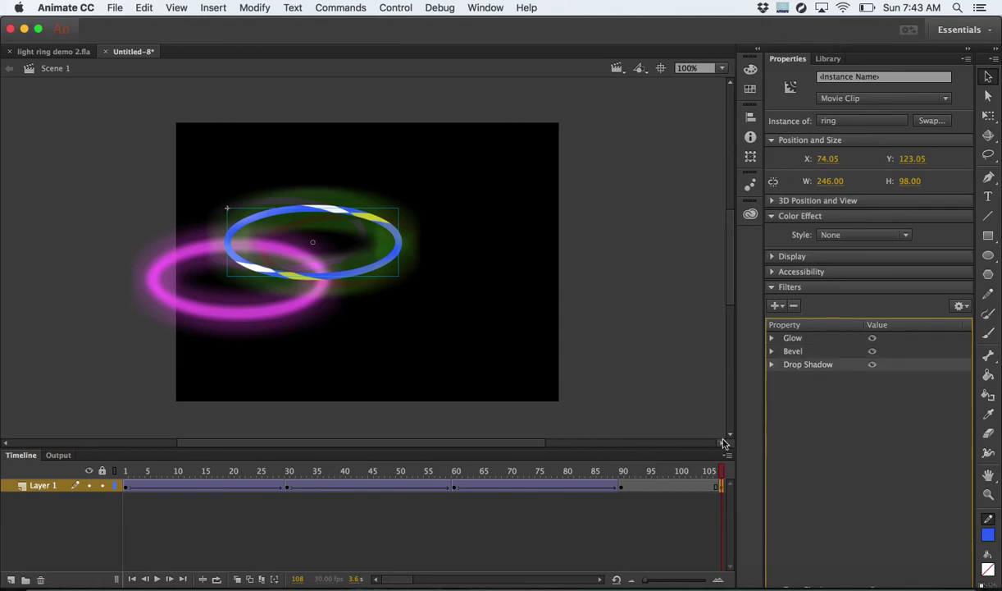